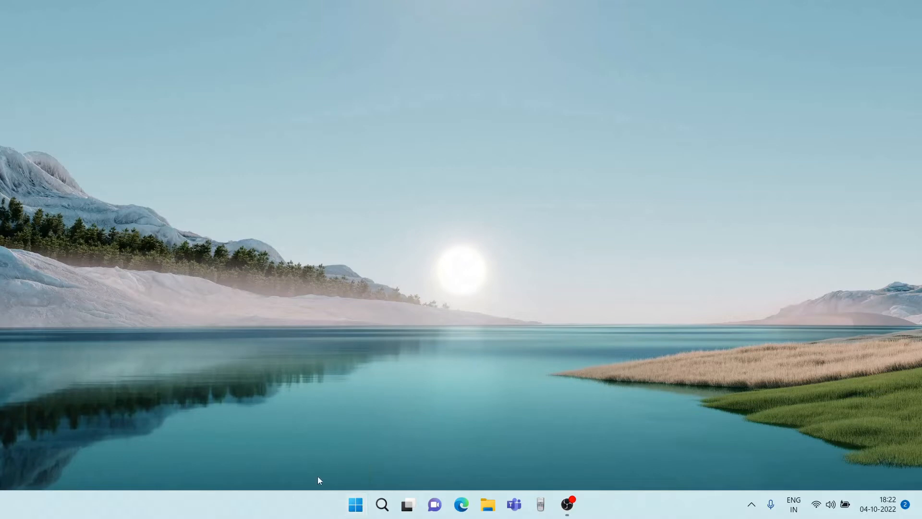
Launch COFE (x86) and decline the offered CUP update
click(355, 504)
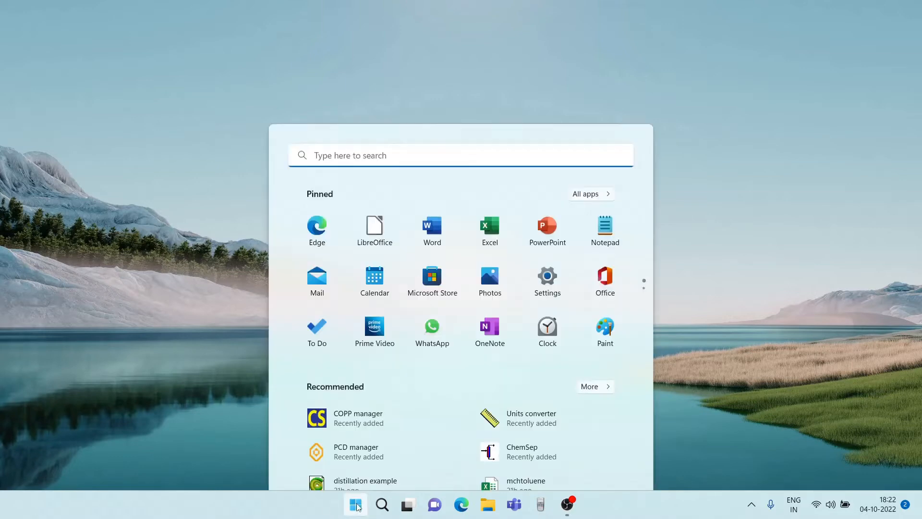
click(387, 79)
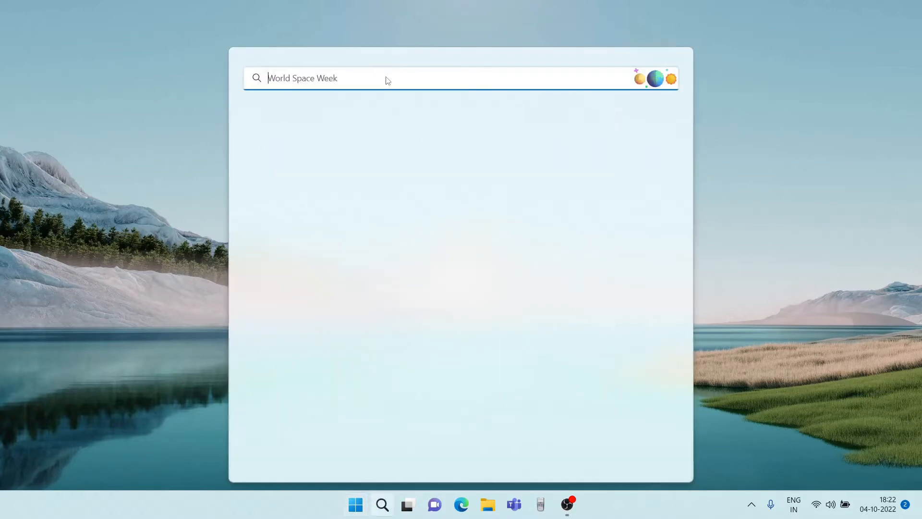
text(cofe)
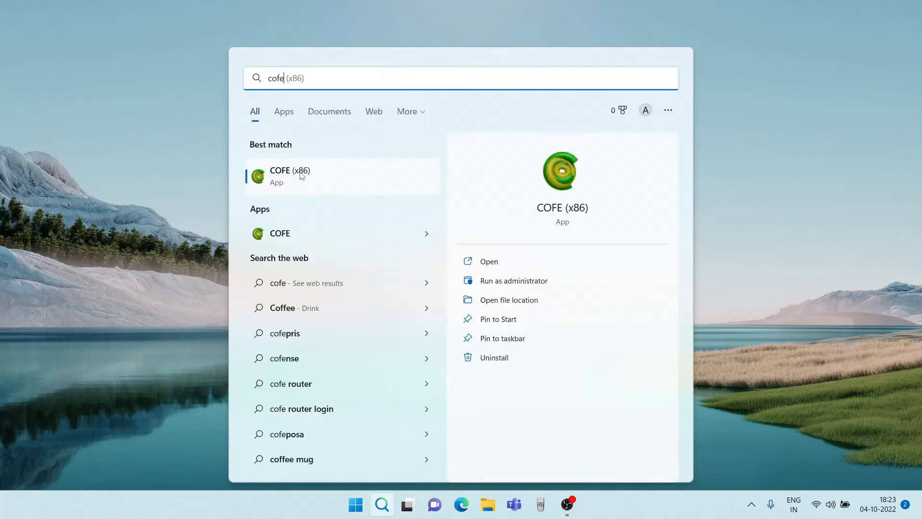
click(292, 179)
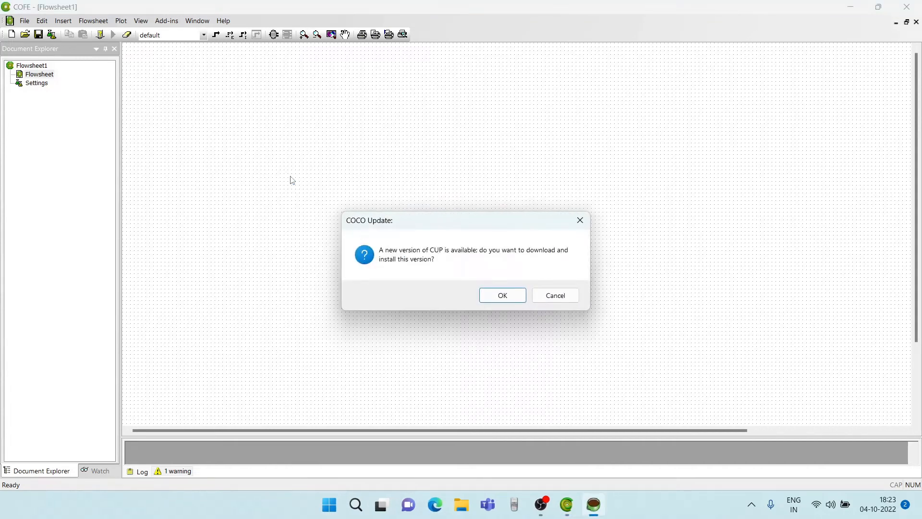
click(538, 292)
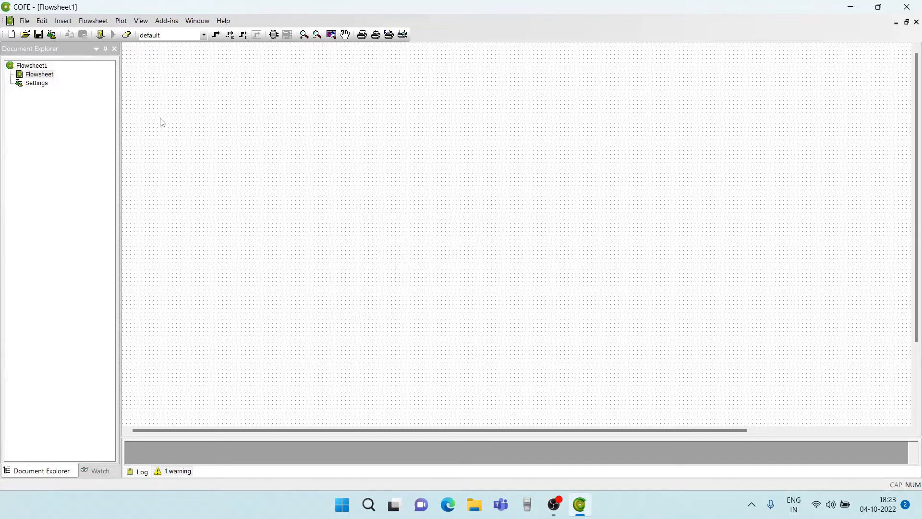
Start defining a new TEA (CAPE-OPEN 1.1) property package in the flowsheet settings
double_click(41, 85)
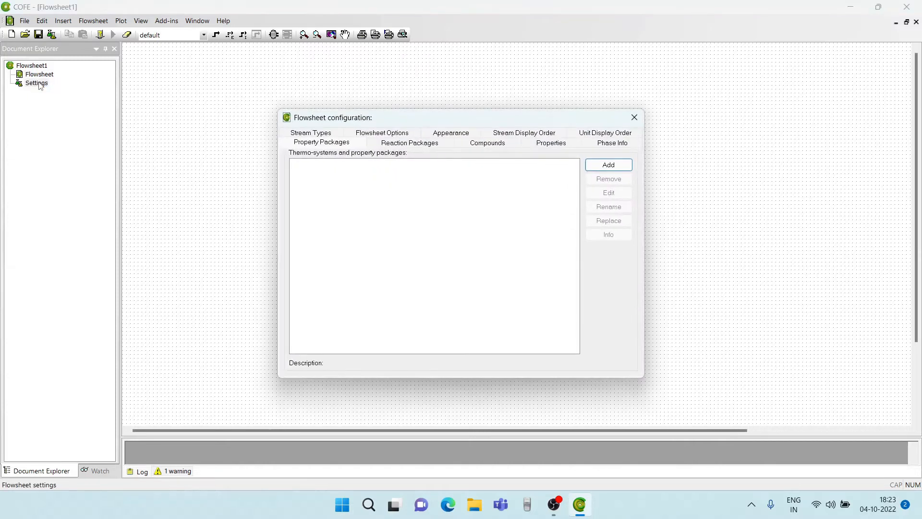
click(303, 146)
click(600, 168)
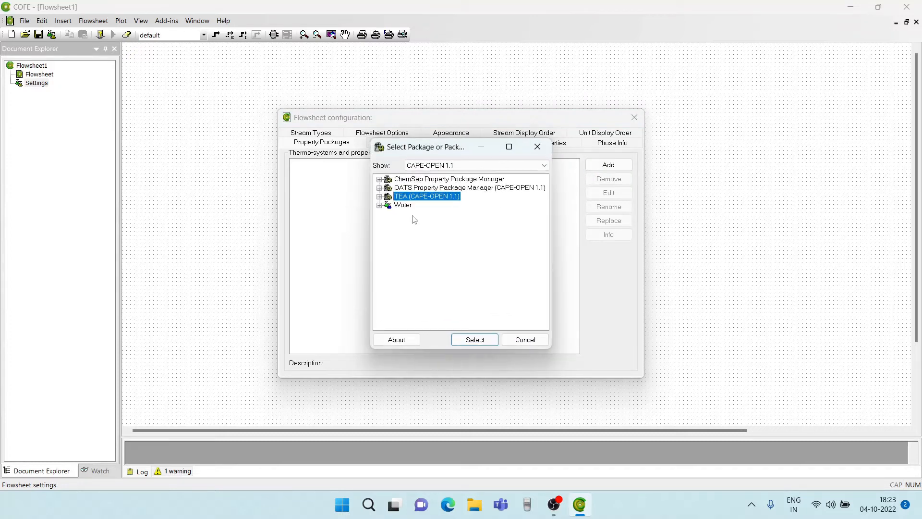
click(475, 340)
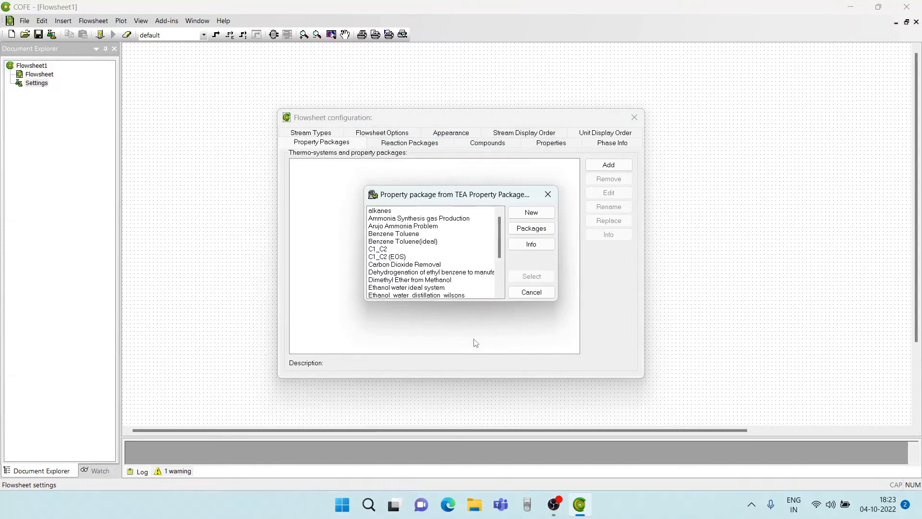
click(532, 212)
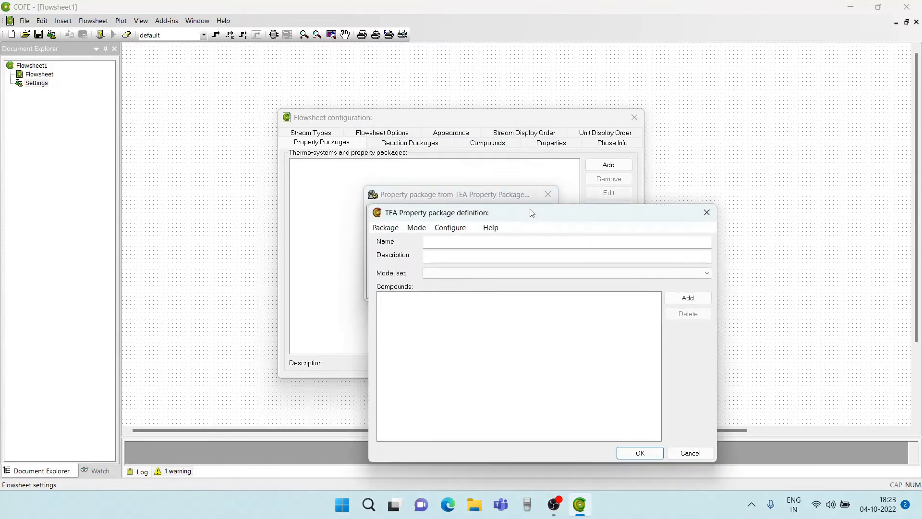
Name the property package "distillation example" and set its model set to Peng Robinson
click(498, 238)
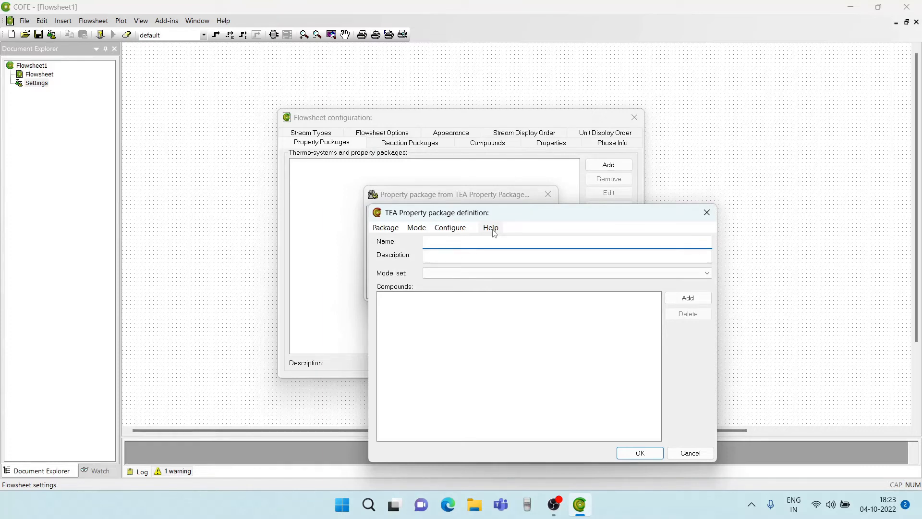
text(distillation example)
click(709, 273)
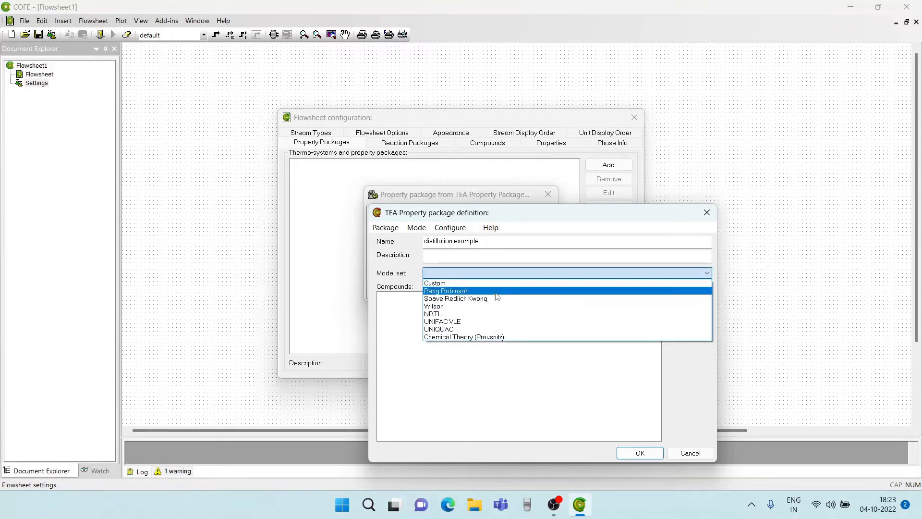
click(496, 291)
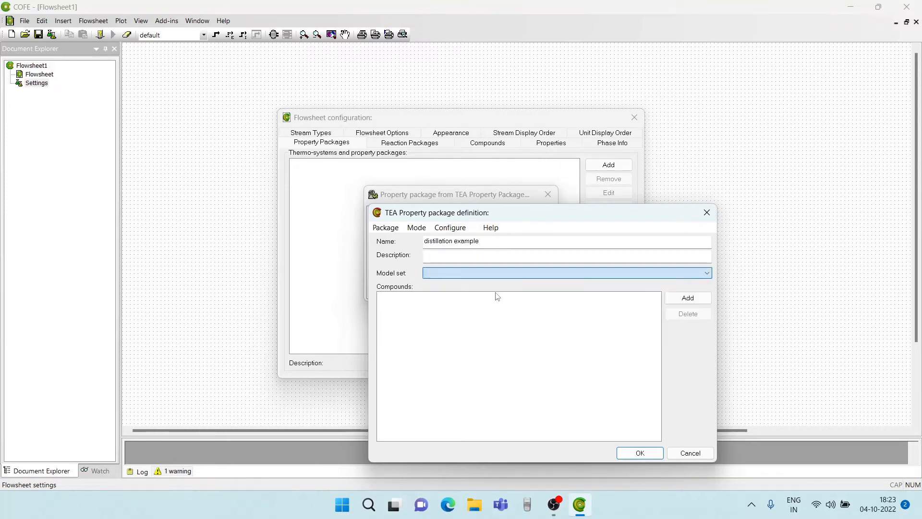
Find Benzene (C6H6) in the compound database and add it to the property package
click(676, 301)
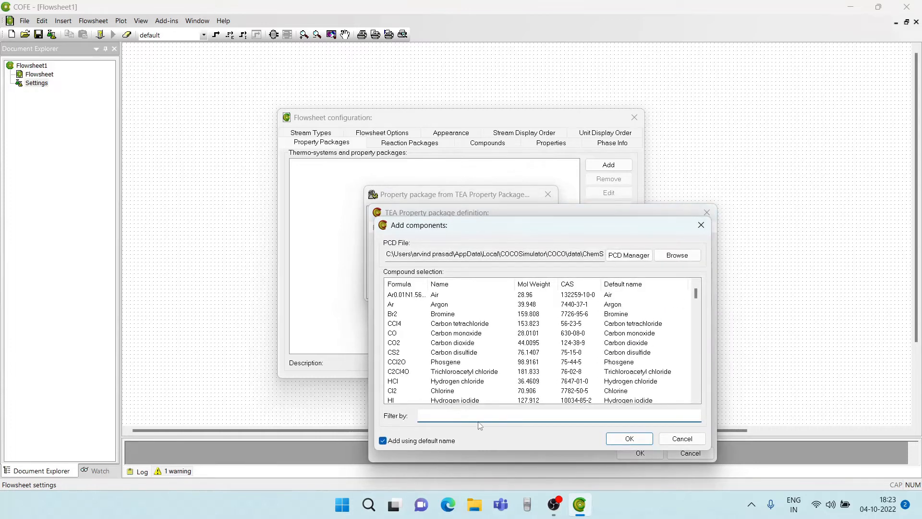
text(b)
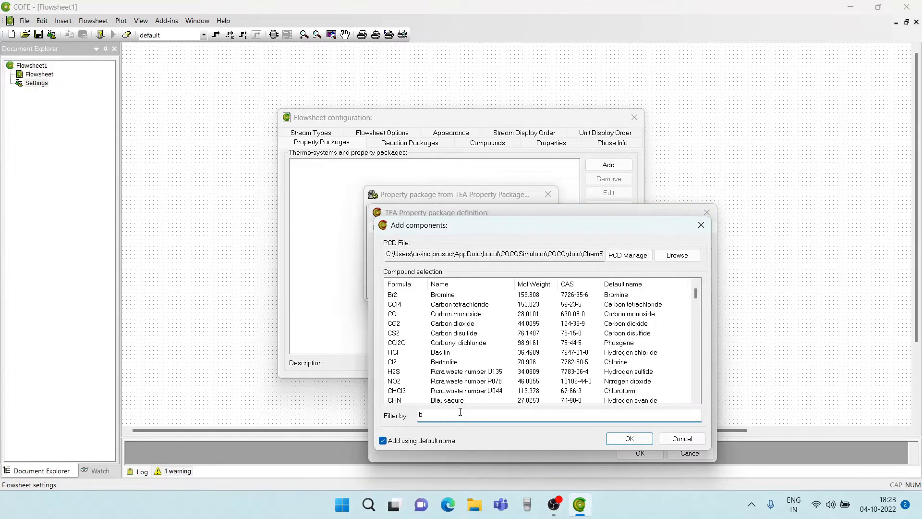
text(enez)
key(BackSpace)
key(BackSpace)
text(zne)
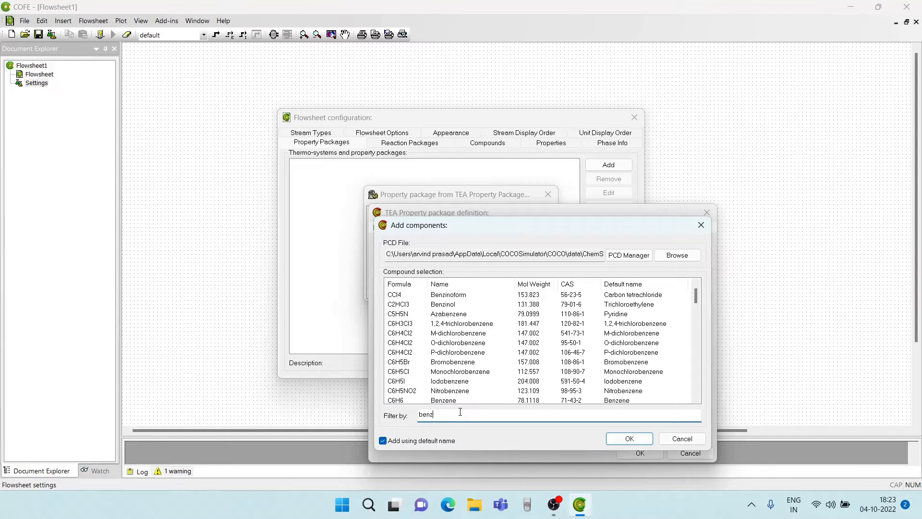
key(BackSpace)
key(BackSpace)
text(ene)
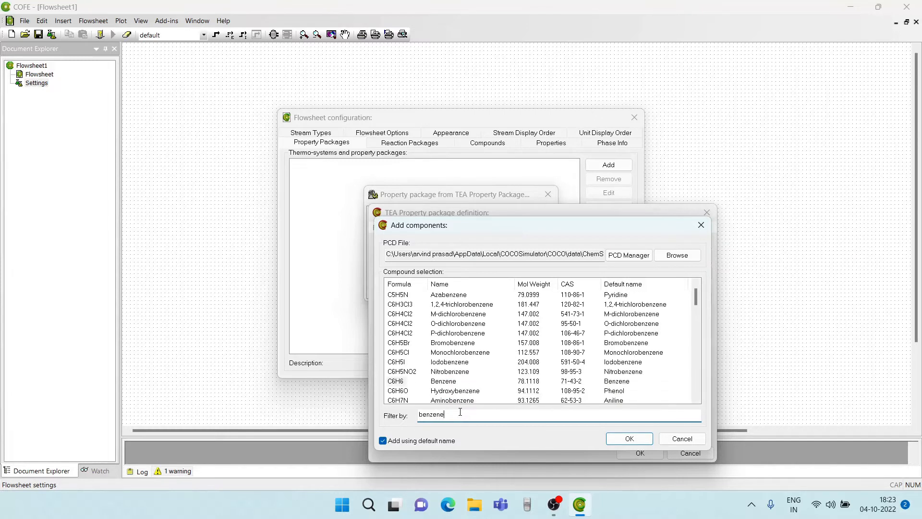
double_click(402, 380)
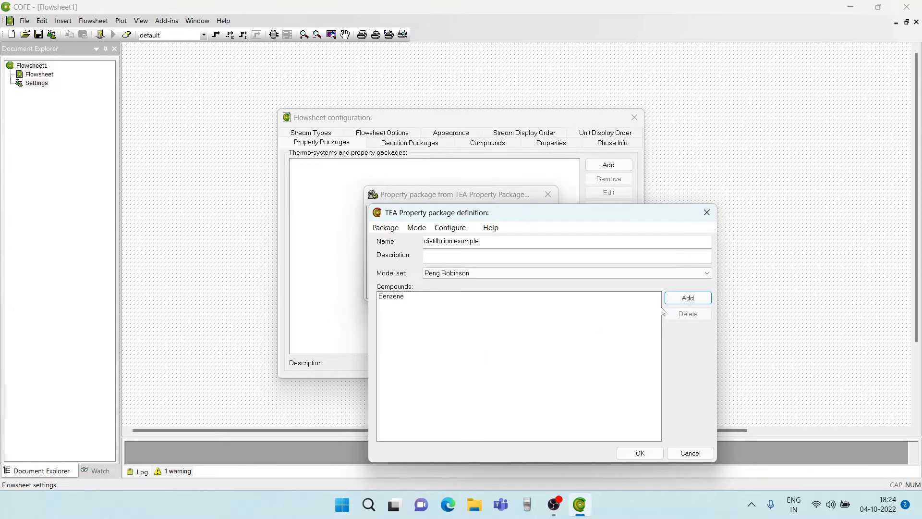
Find Toluene (C7H8) in the compound database and add it to the property package
click(682, 300)
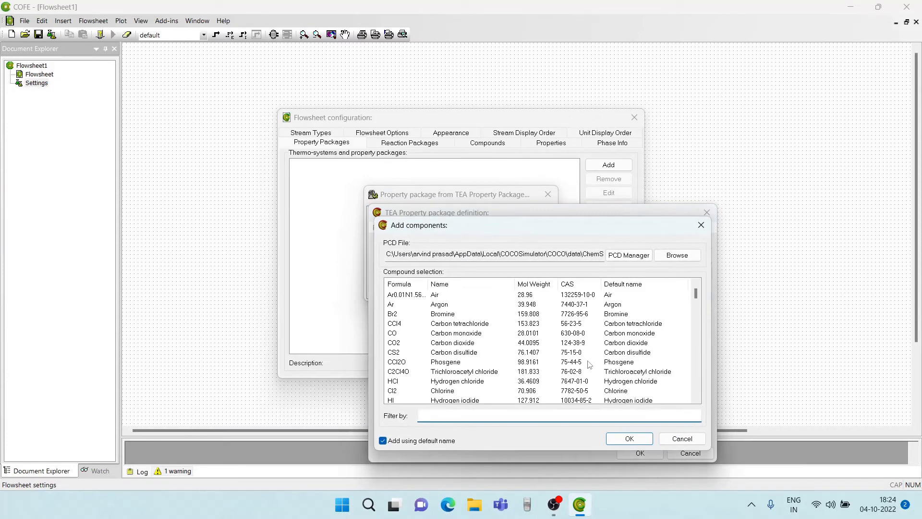
text(to)
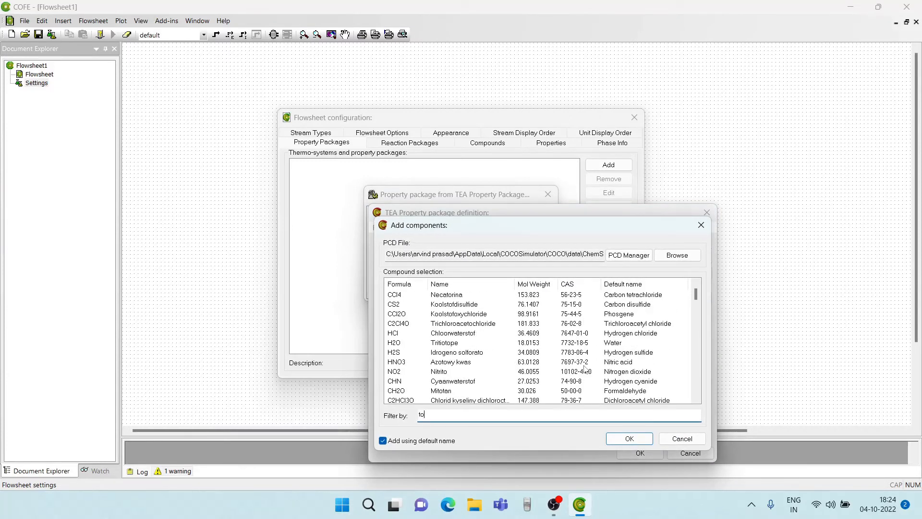
text(luene)
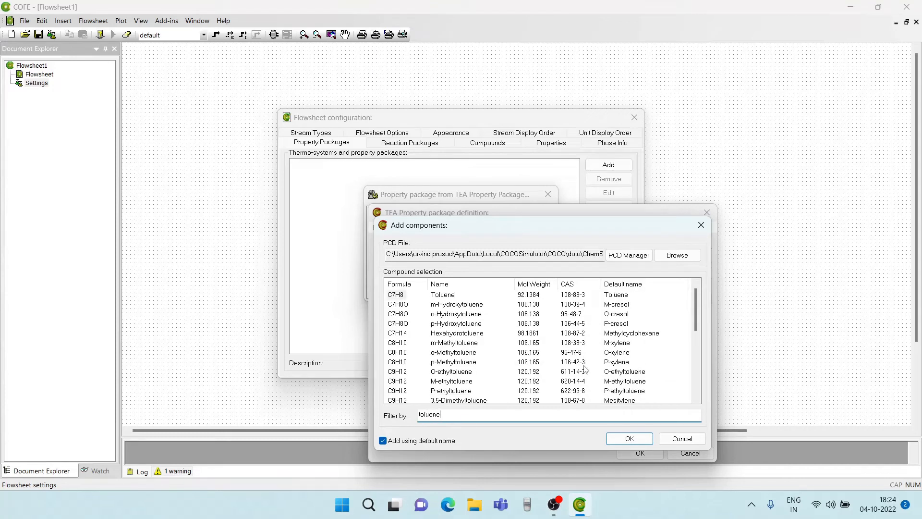
double_click(397, 296)
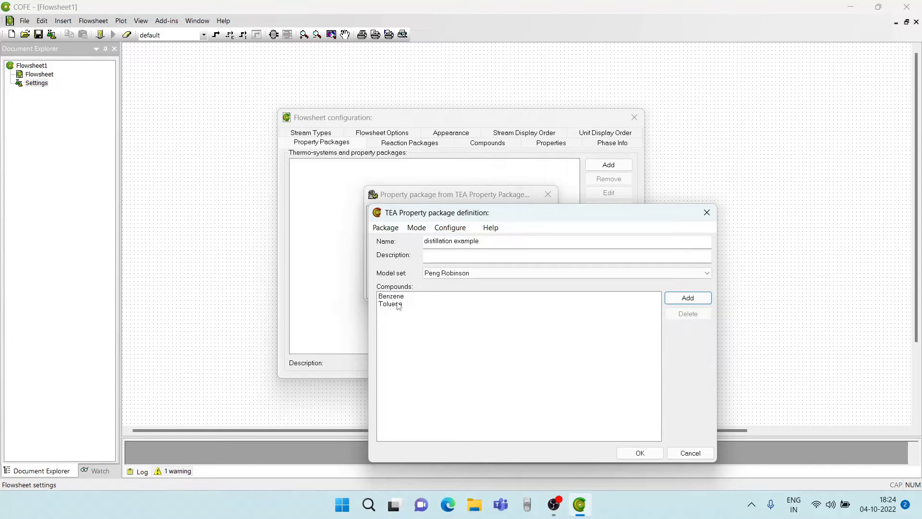
Accept the property package definition, assign it to the default stream type and close the flowsheet configuration
click(635, 455)
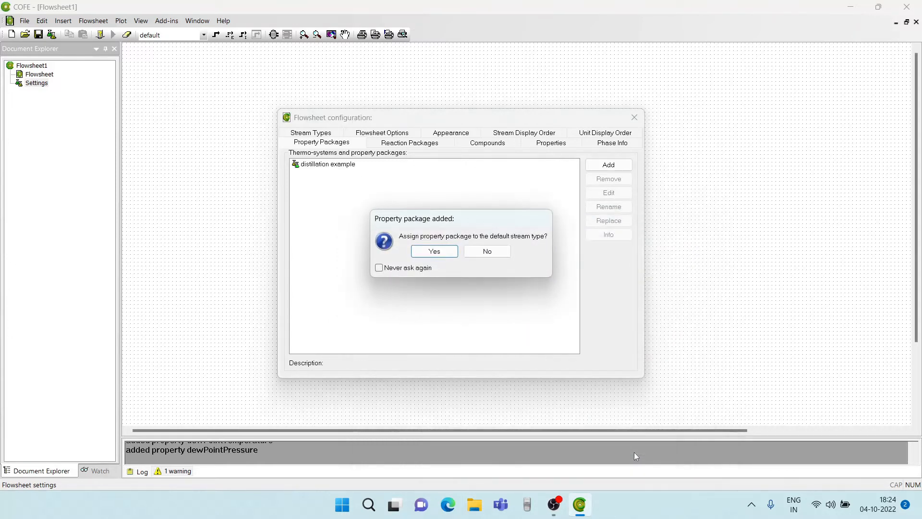
click(429, 253)
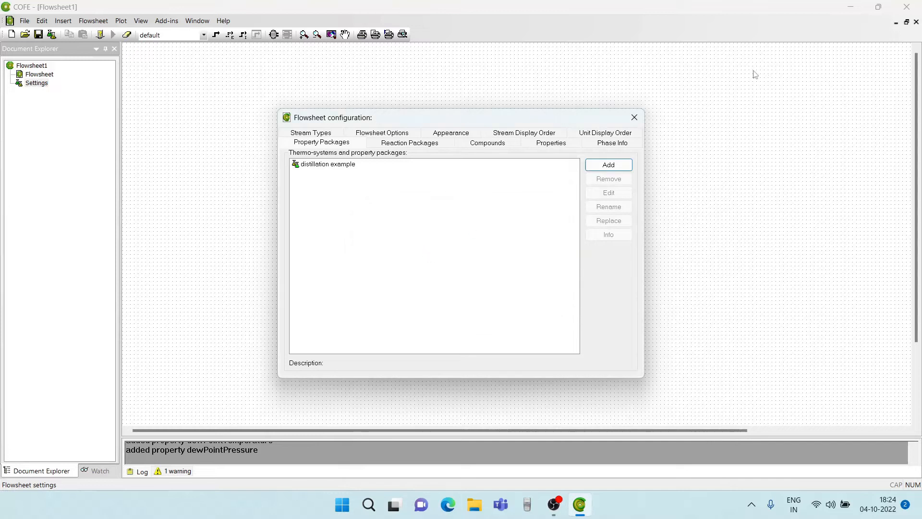
click(634, 117)
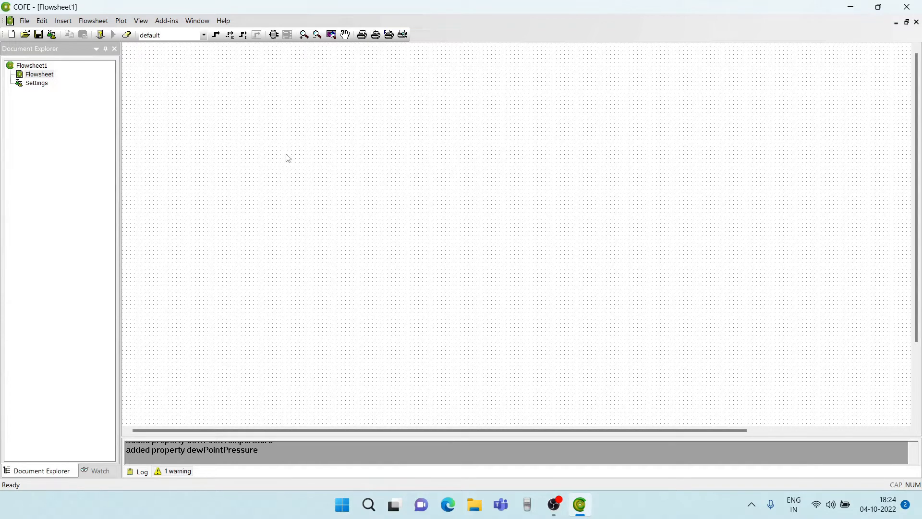
Save the flowsheet as distillation_example in the COFE Simulation folder
click(27, 22)
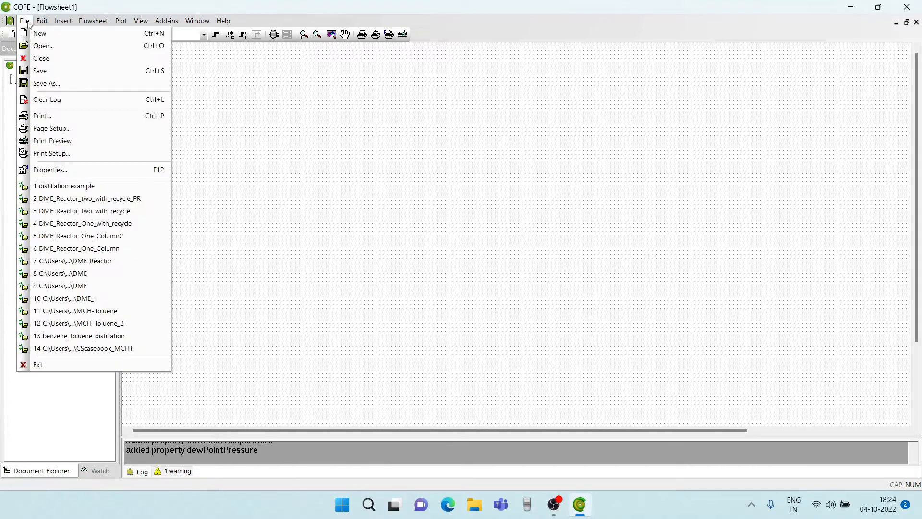
click(46, 83)
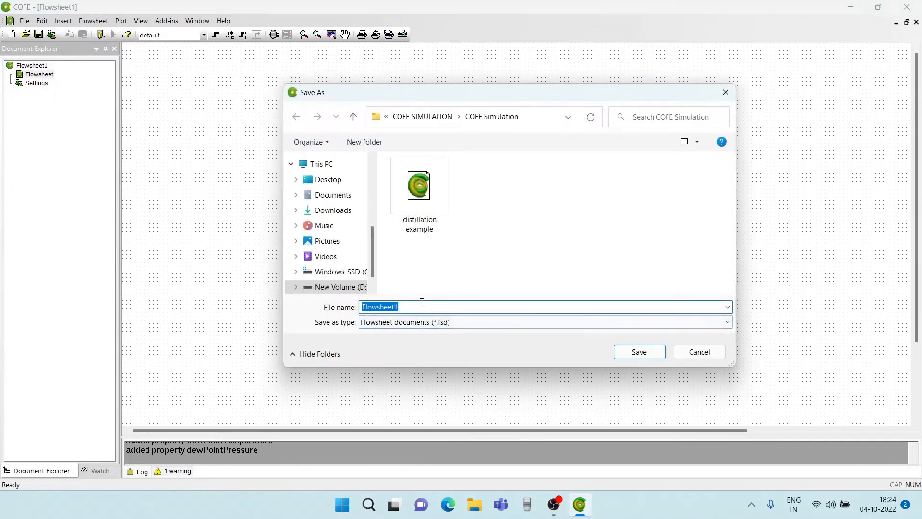
key(BackSpace)
text(distillation)
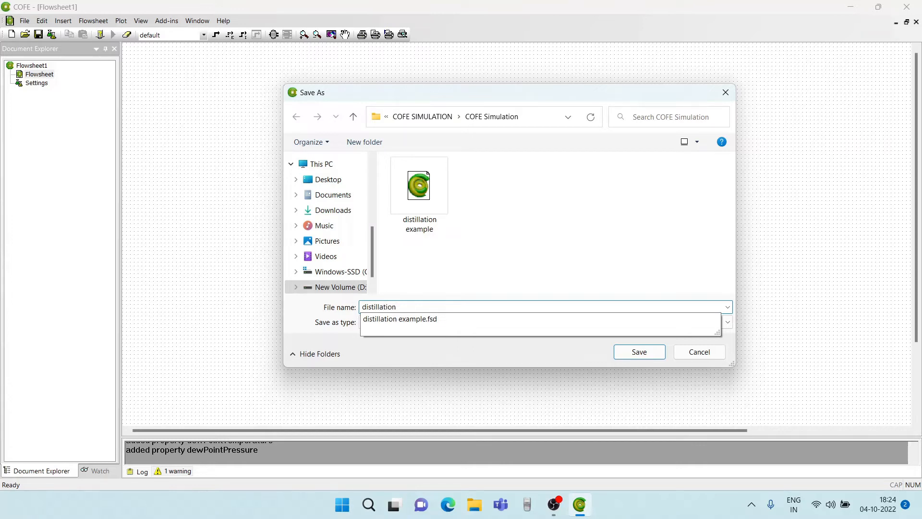
text(_example)
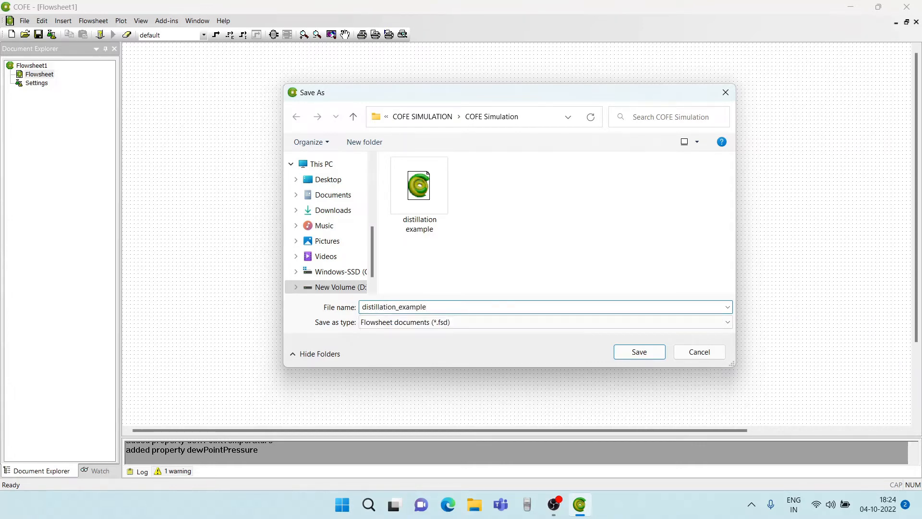
key(Return)
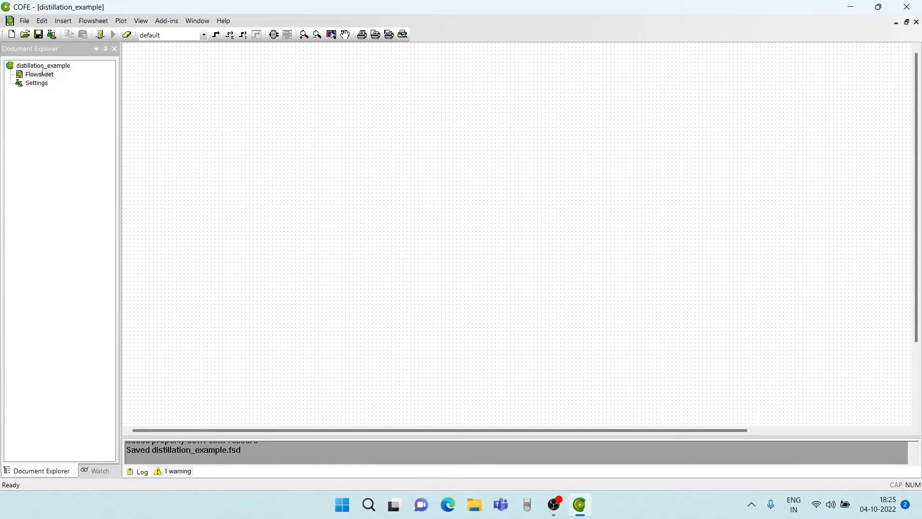
click(38, 35)
Insert a short horizontal material stream in the upper-left area of the flowsheet
click(216, 34)
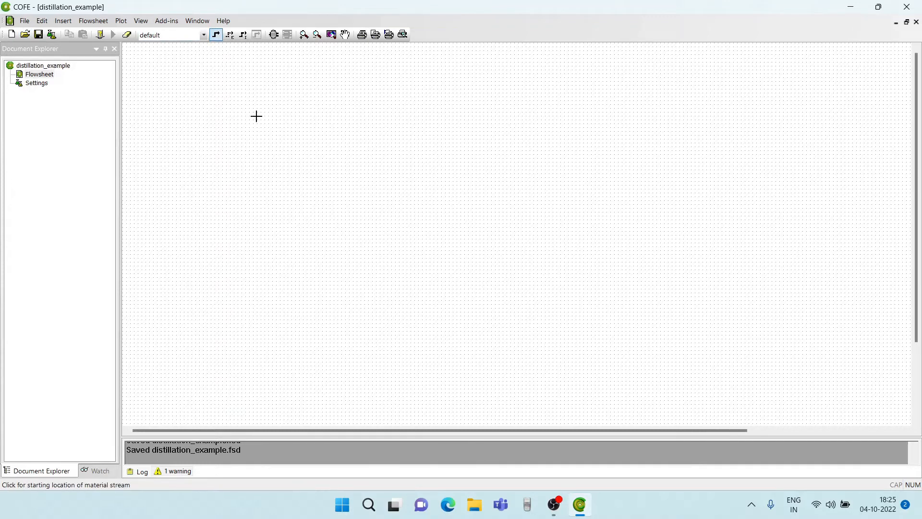
click(192, 162)
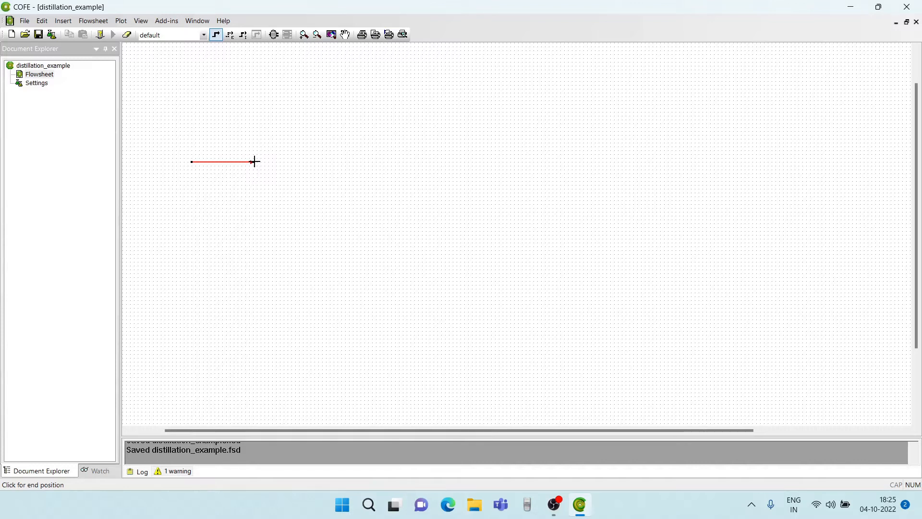
click(254, 161)
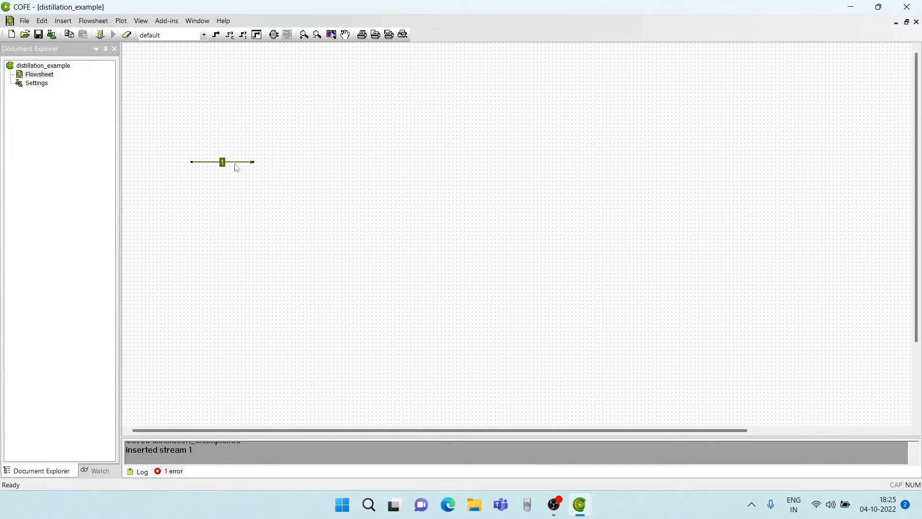
Open the new stream's data and set its pressure unit to atm and temperature unit to °C
mouse_move(238, 166)
double_click(240, 164)
click(255, 95)
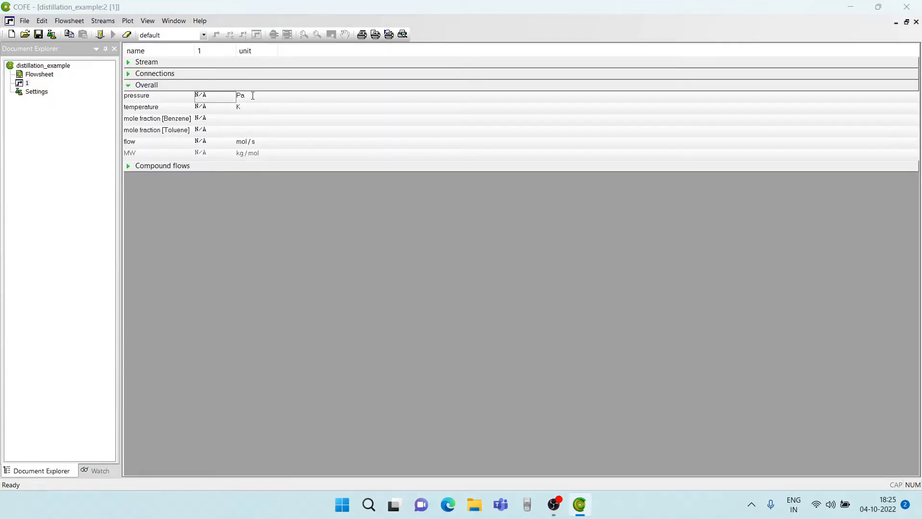
click(272, 104)
click(259, 108)
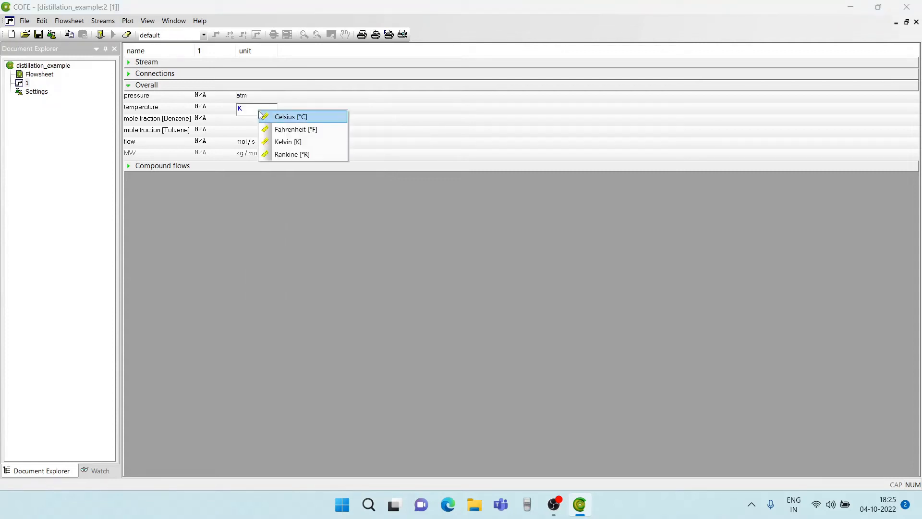
click(279, 117)
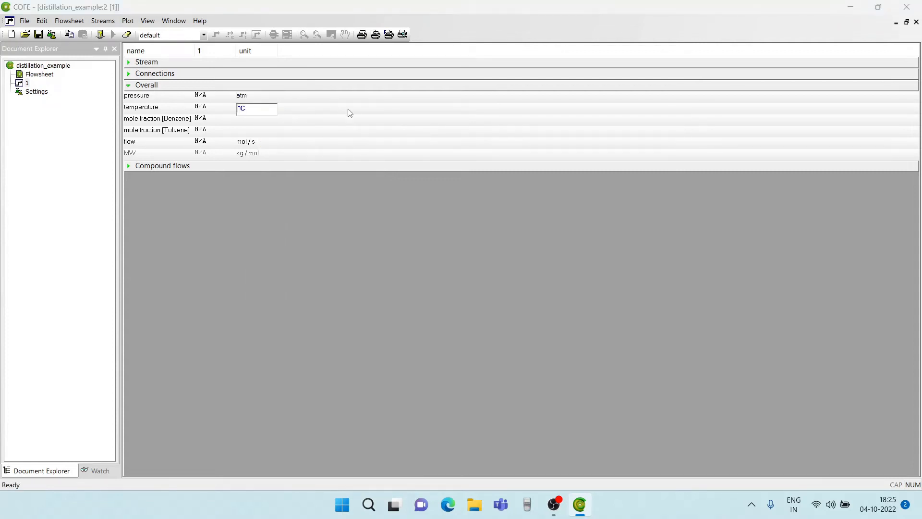
Set the stream's pressure to 1 atm and its temperature to 90 °C
click(203, 96)
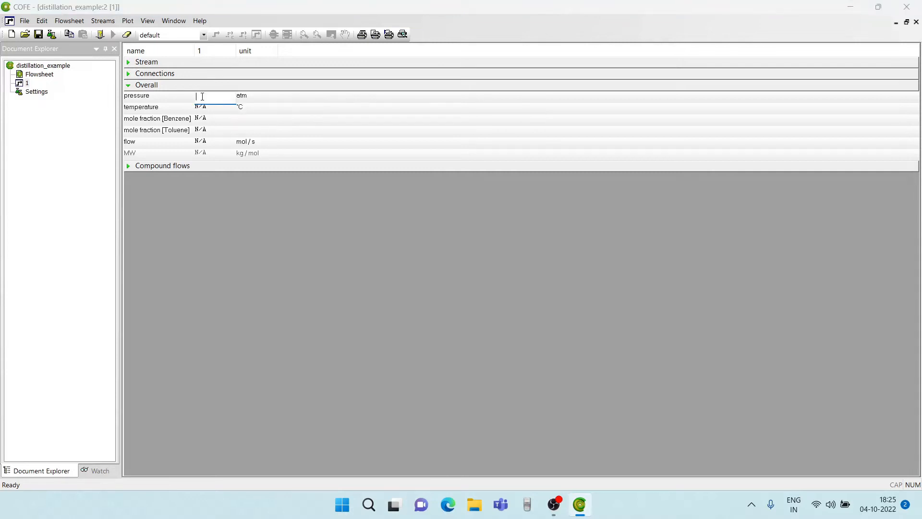
text(1)
key(Return)
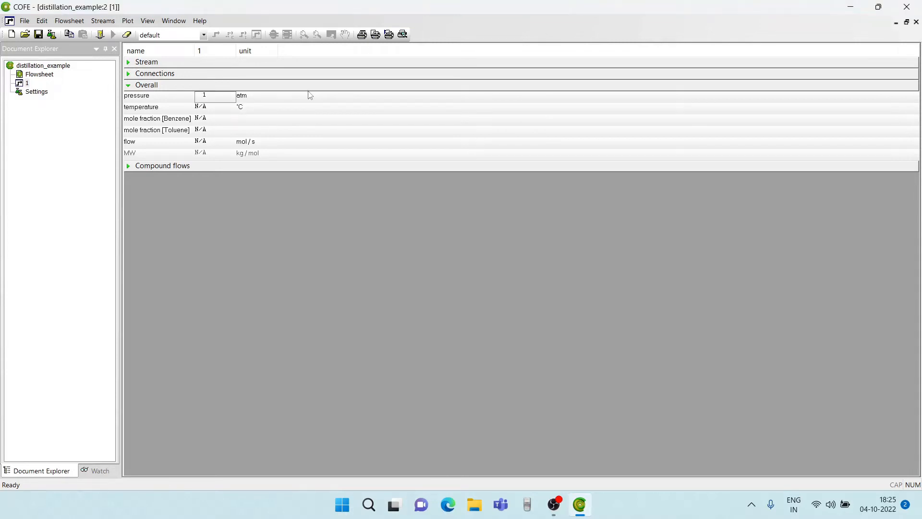
click(205, 108)
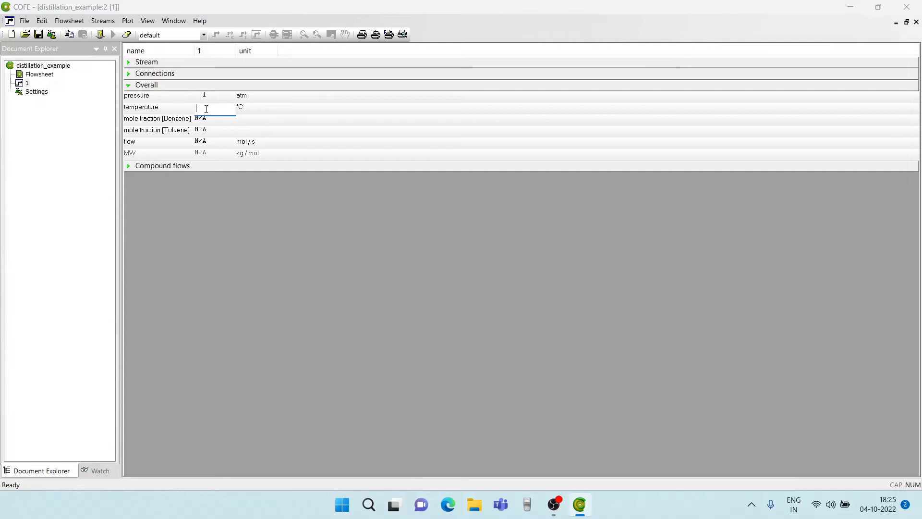
text(90)
key(Return)
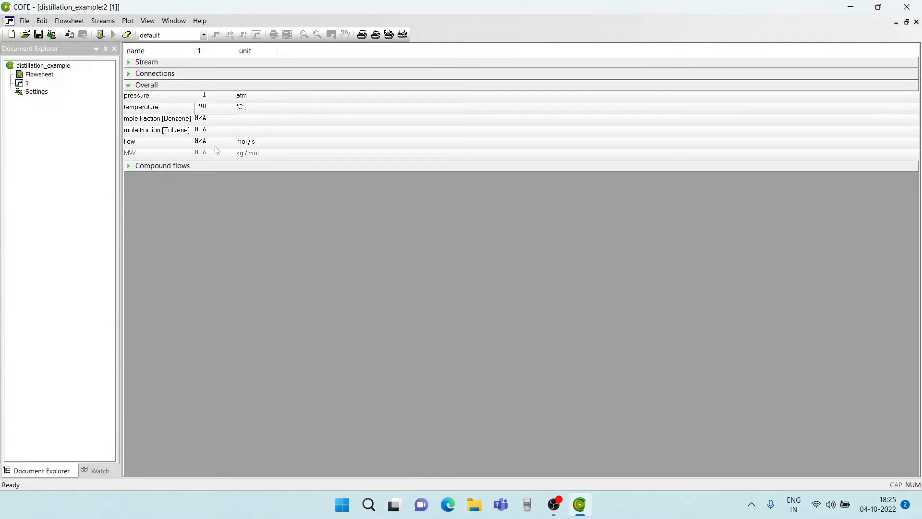
Set the stream's benzene mole fraction to 0.4 and its flow to 5 mol/s
click(209, 120)
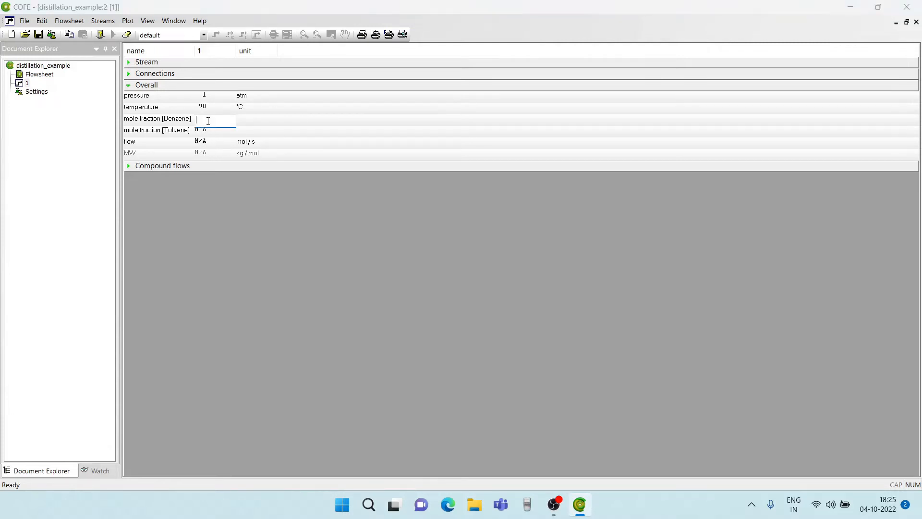
text(0.4)
click(291, 120)
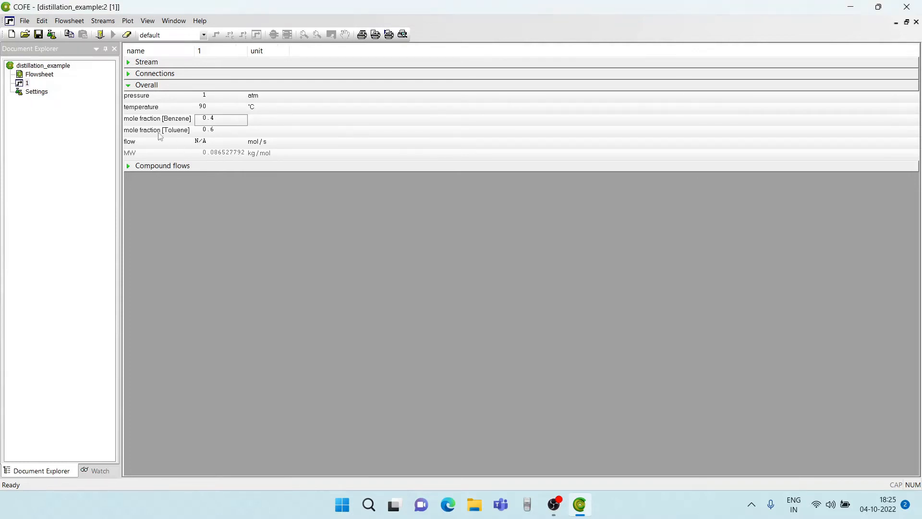
click(210, 141)
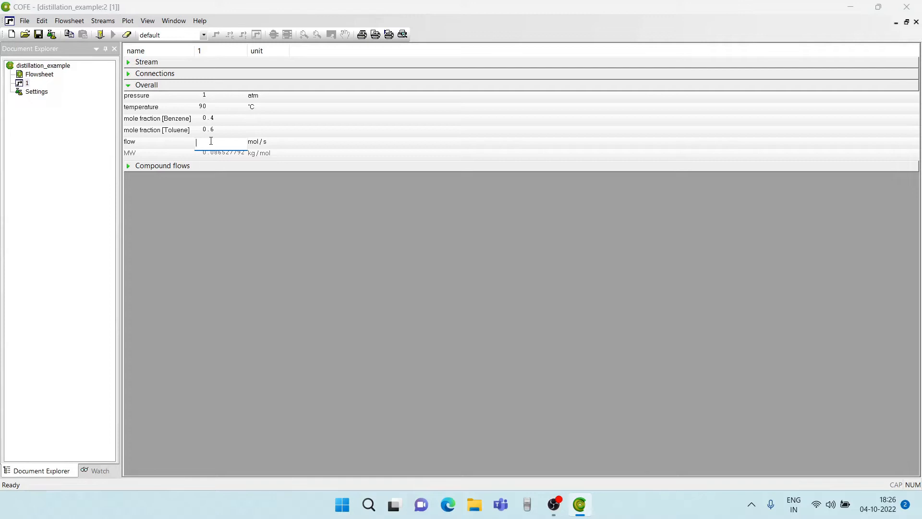
text(5)
key(Return)
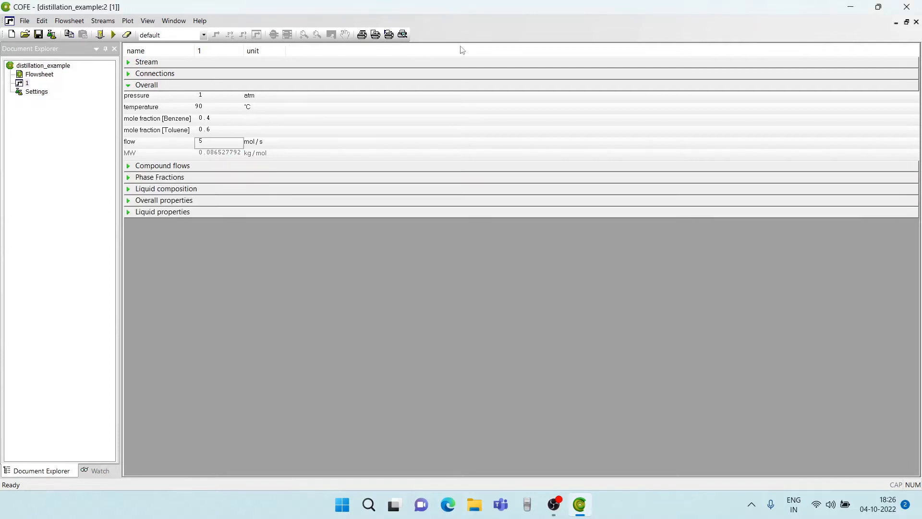
Close the stream data and solve the flowsheet
click(915, 23)
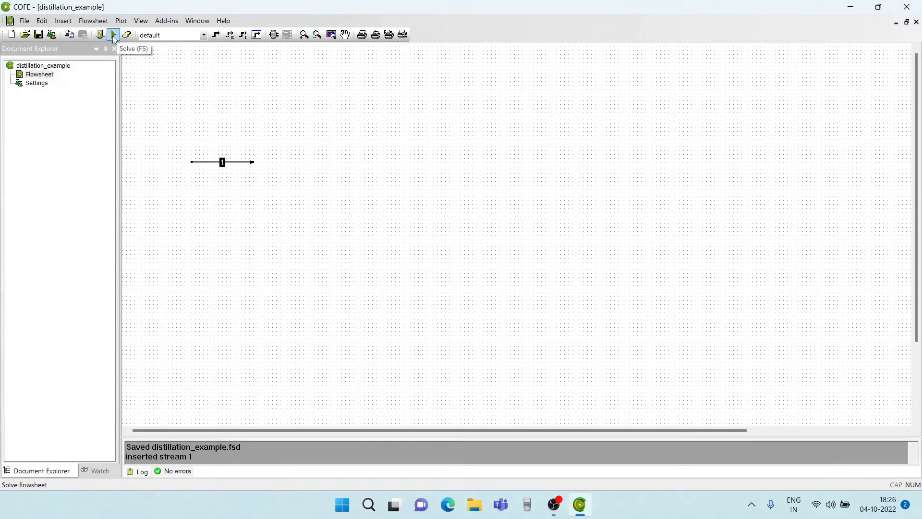
click(114, 35)
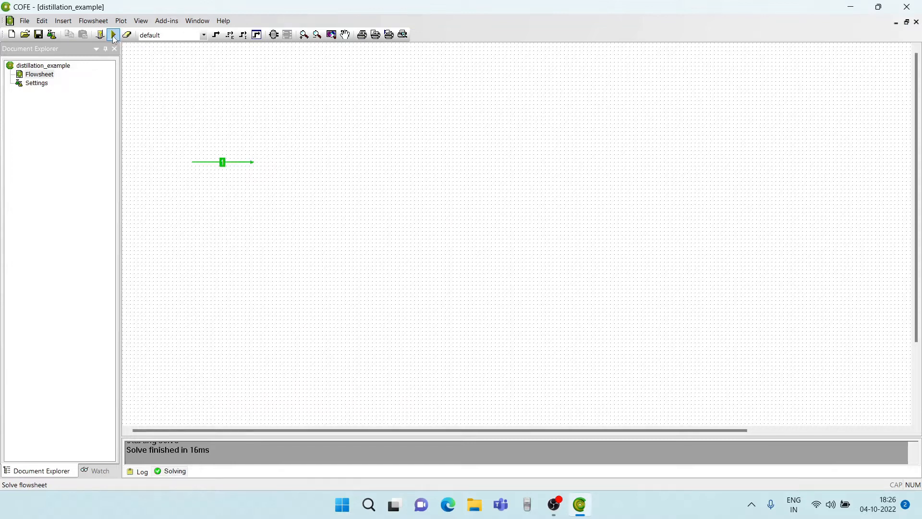
Examine the solved stream's compound flows, phase fractions, liquid composition, overall properties and liquid properties, and close its data
mouse_move(251, 166)
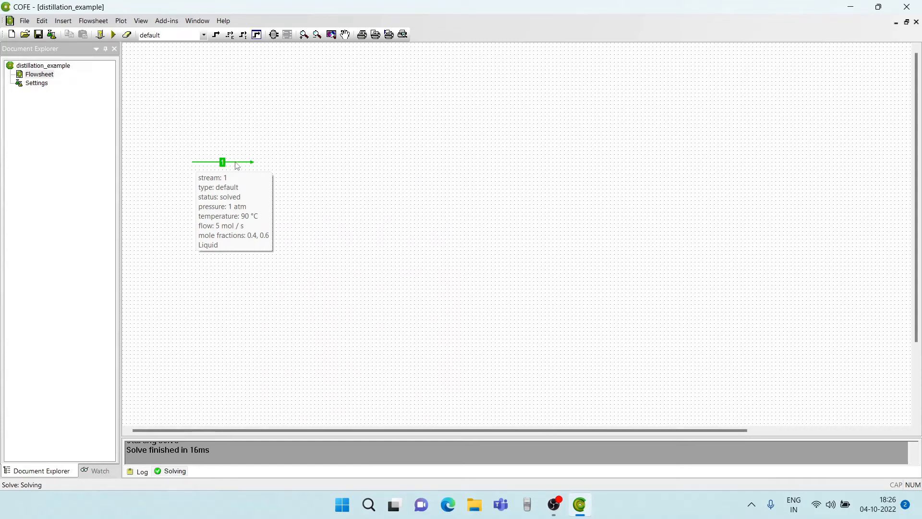
double_click(236, 164)
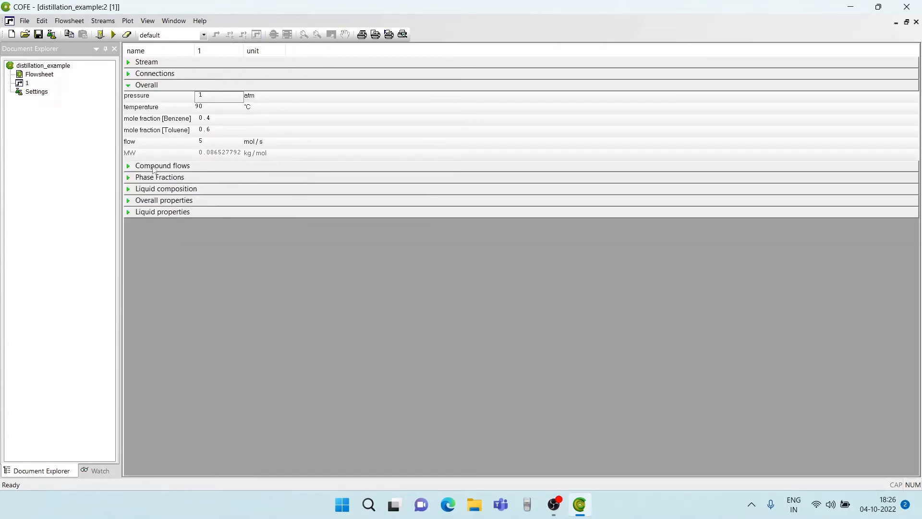
click(128, 166)
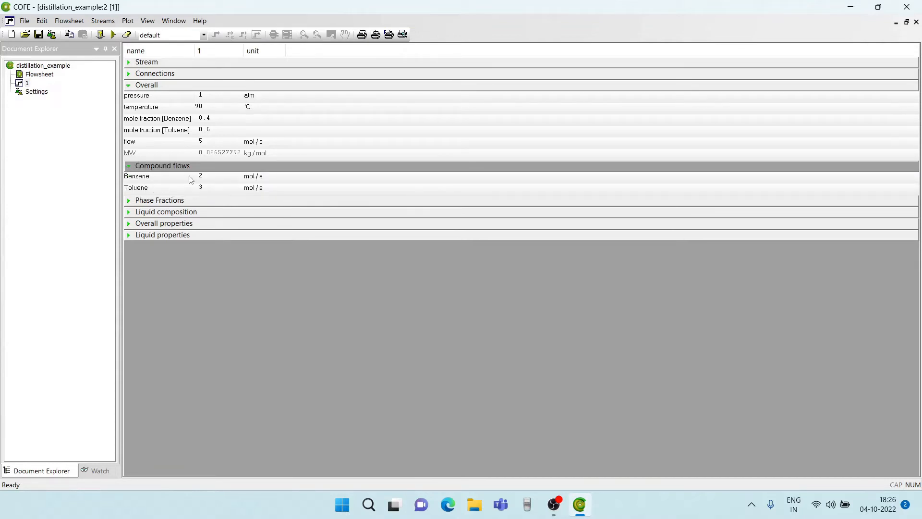
click(129, 200)
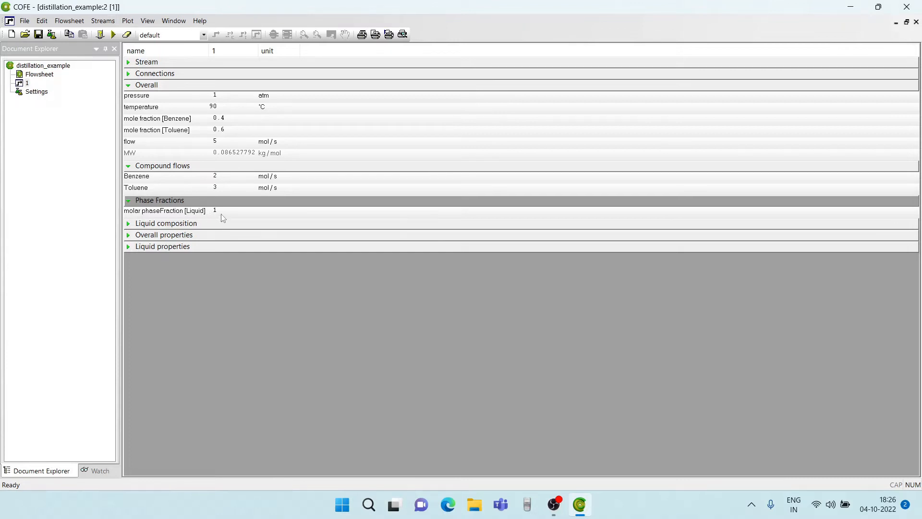
click(128, 224)
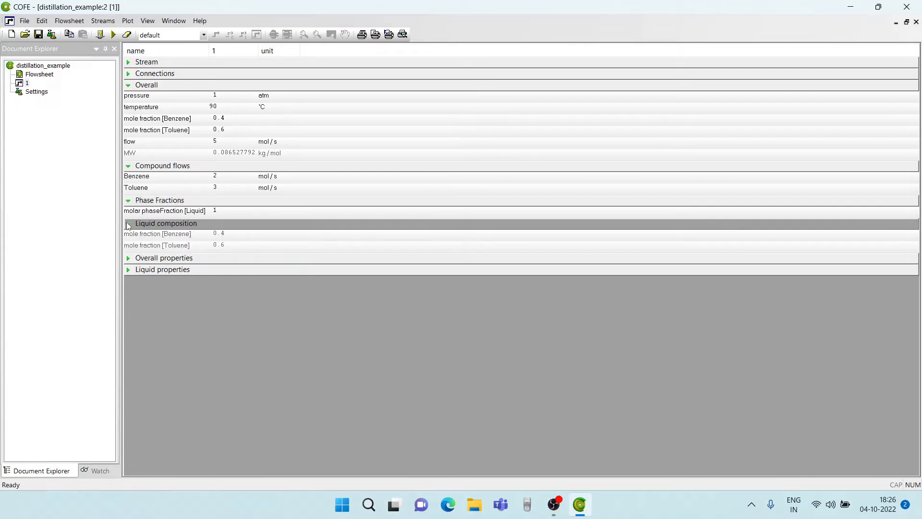
click(129, 258)
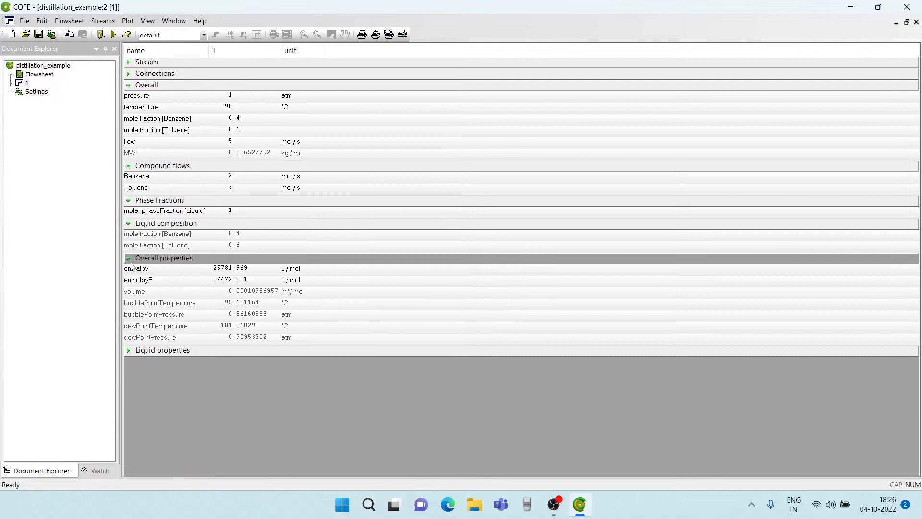
click(128, 350)
scroll(249, 331, down, 3)
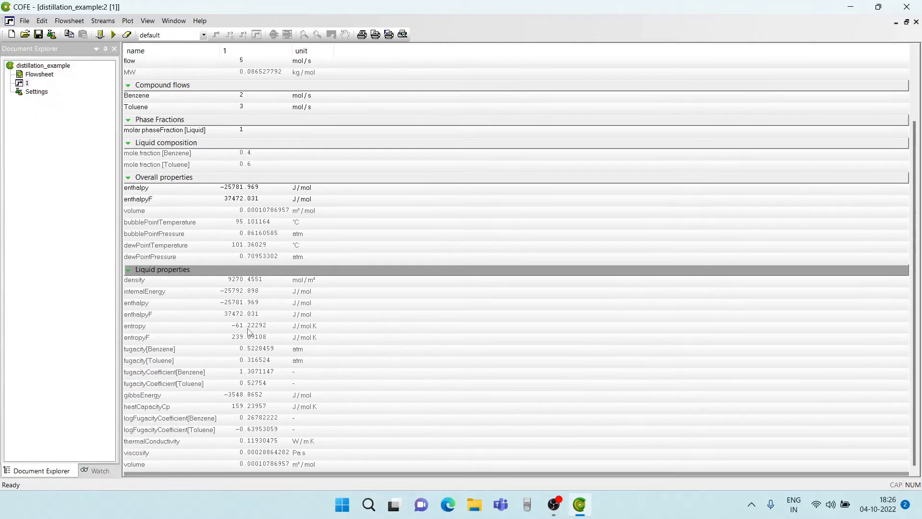
click(916, 22)
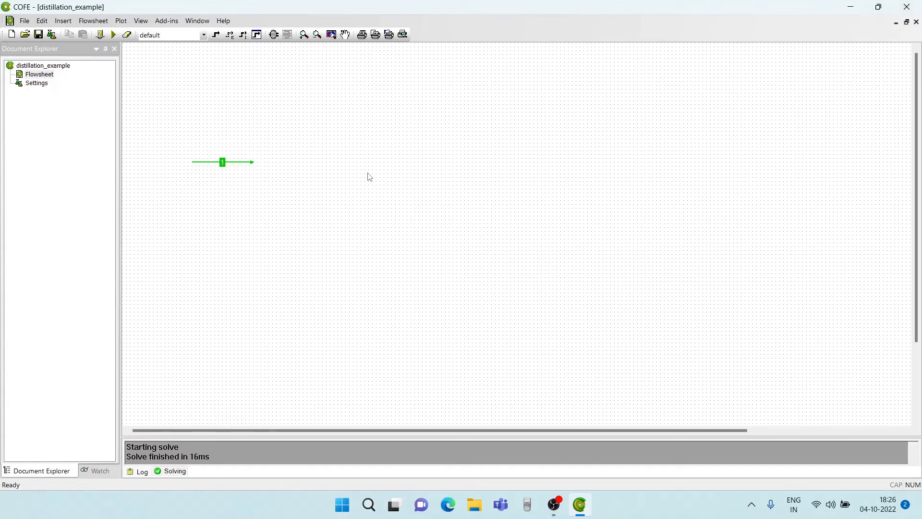
Insert a ChemSep Column / Flash separator beside the arrow end of stream 1 and connect that stream to its feed port
click(274, 36)
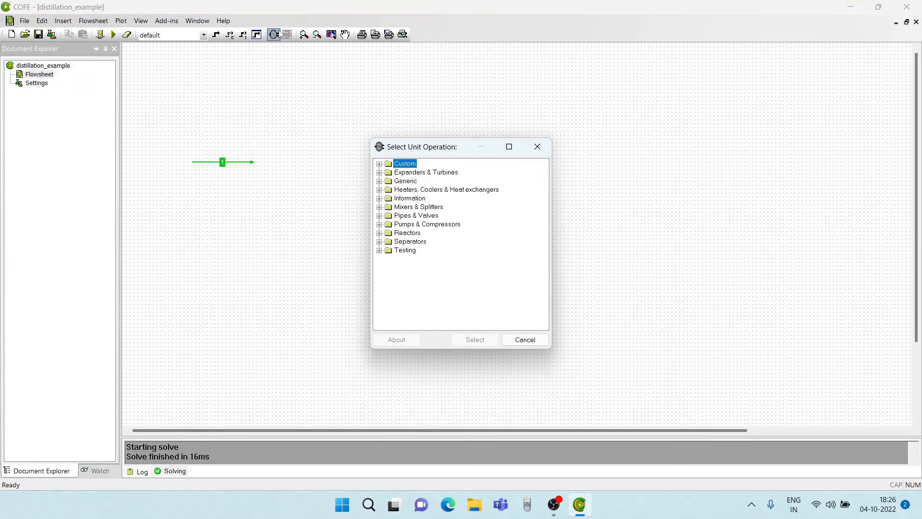
click(397, 242)
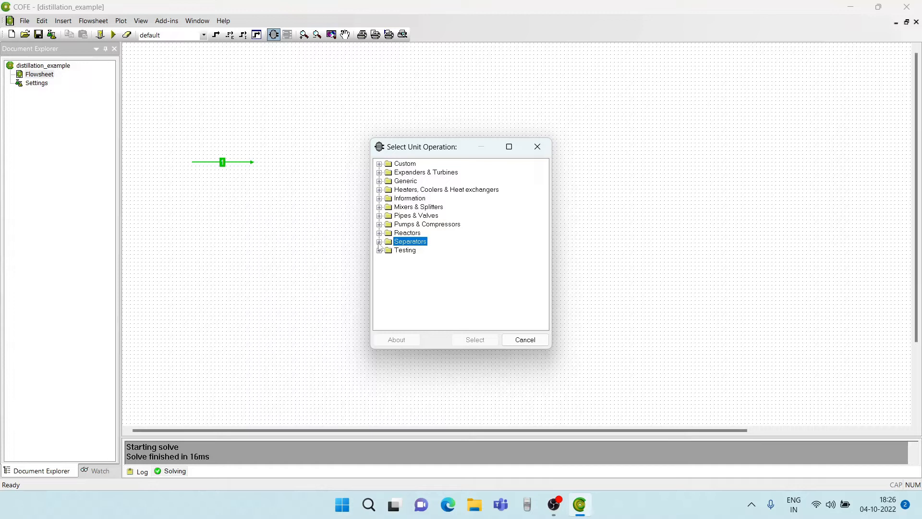
click(379, 242)
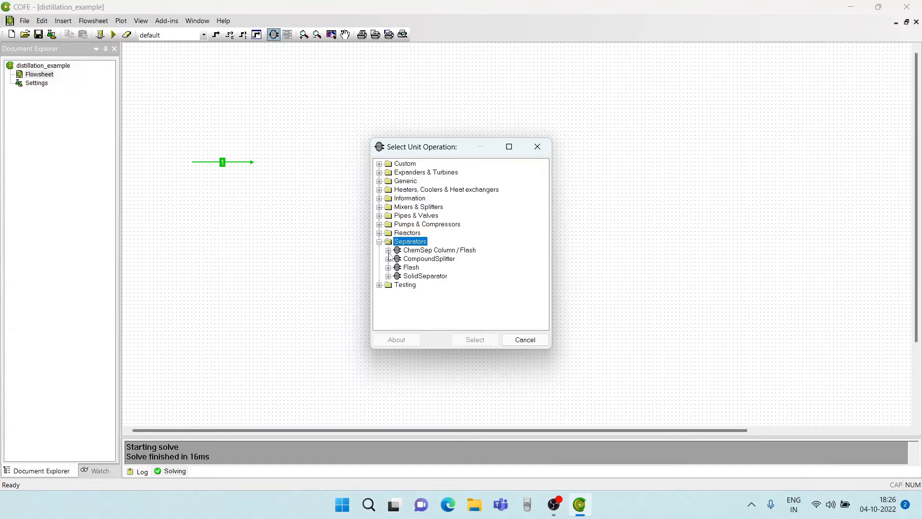
click(427, 252)
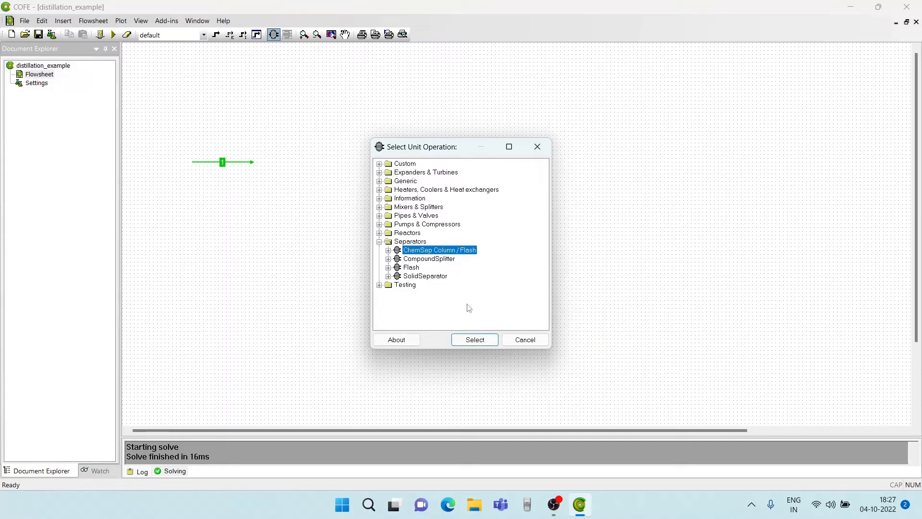
click(474, 340)
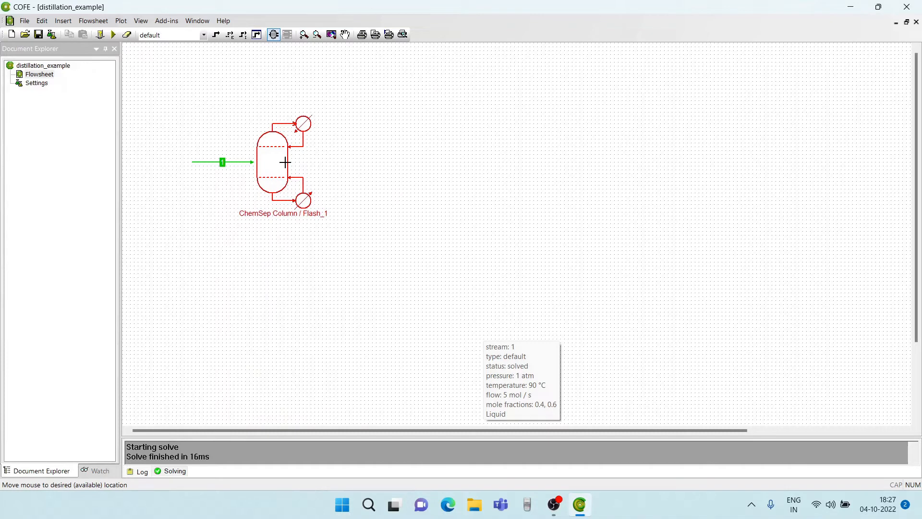
click(285, 163)
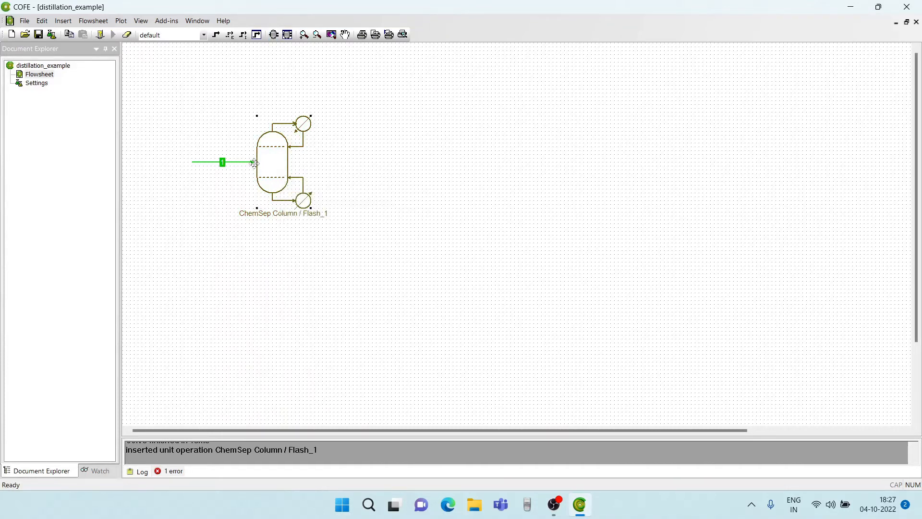
drag(255, 163, 261, 164)
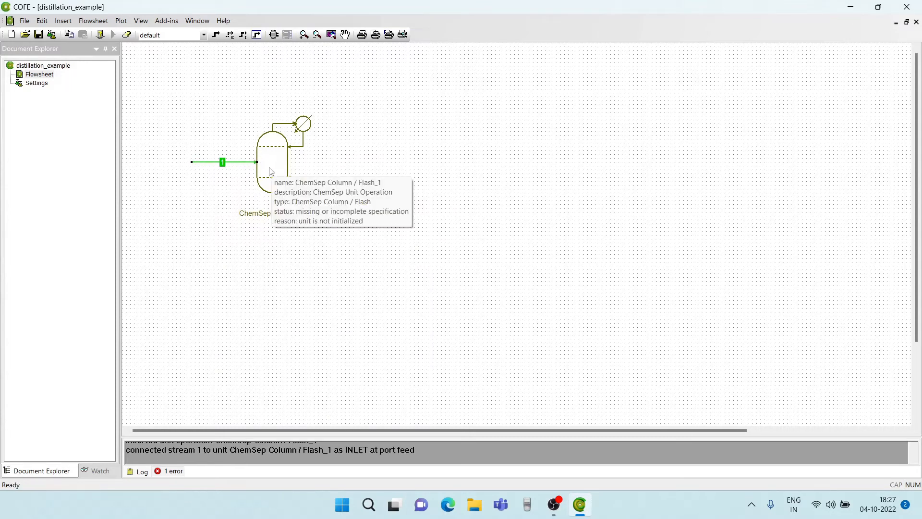
Start editing the column, name the new unit distillation benzene and set its thermo option to ChemSep
click(272, 171)
double_click(271, 171)
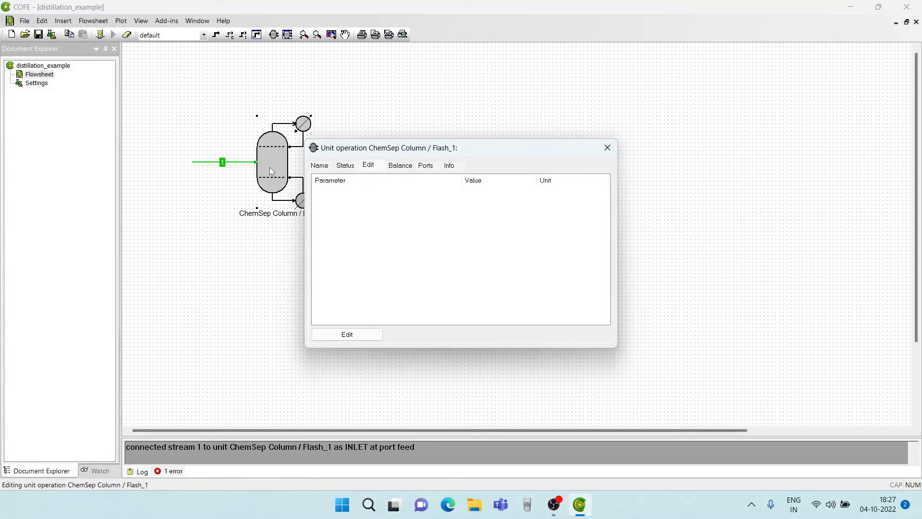
click(356, 332)
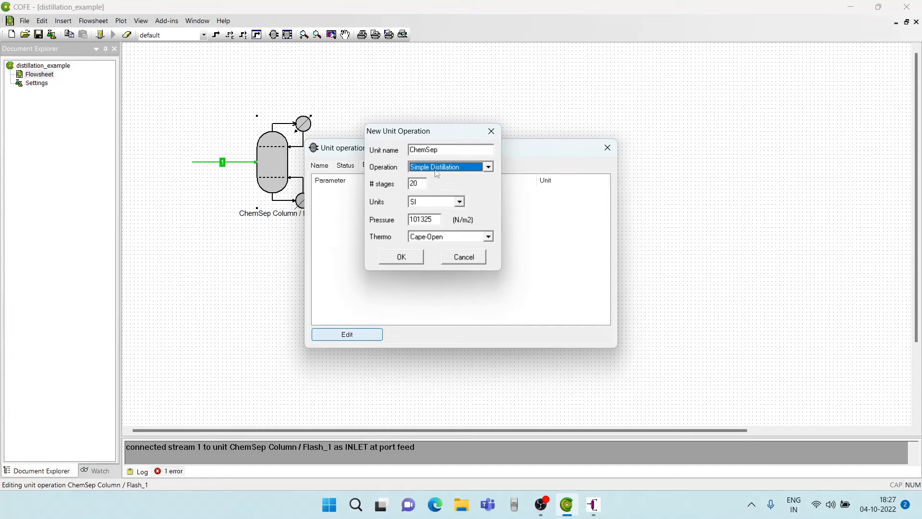
click(448, 152)
key(BackSpace)
key(BackSpace)
key(BackSpace)
key(BackSpace)
key(BackSpace)
key(BackSpace)
key(BackSpace)
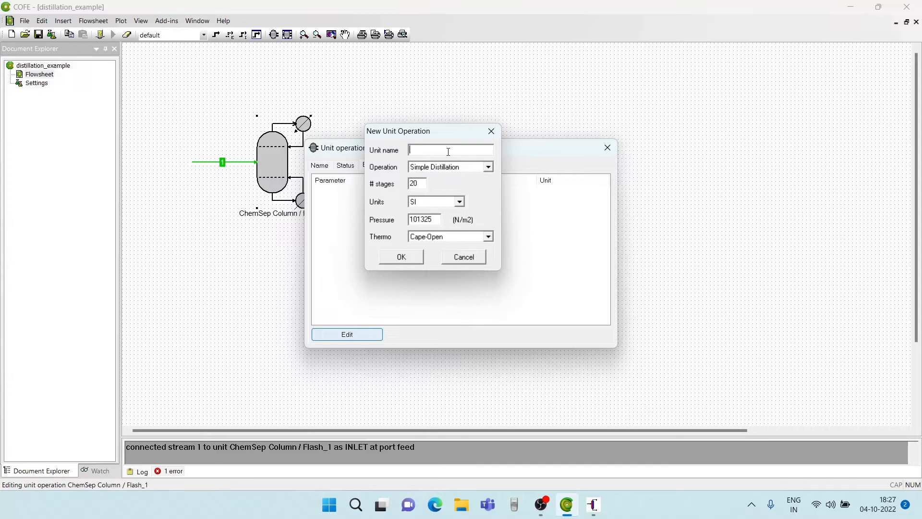
text(distillation benzene)
click(489, 236)
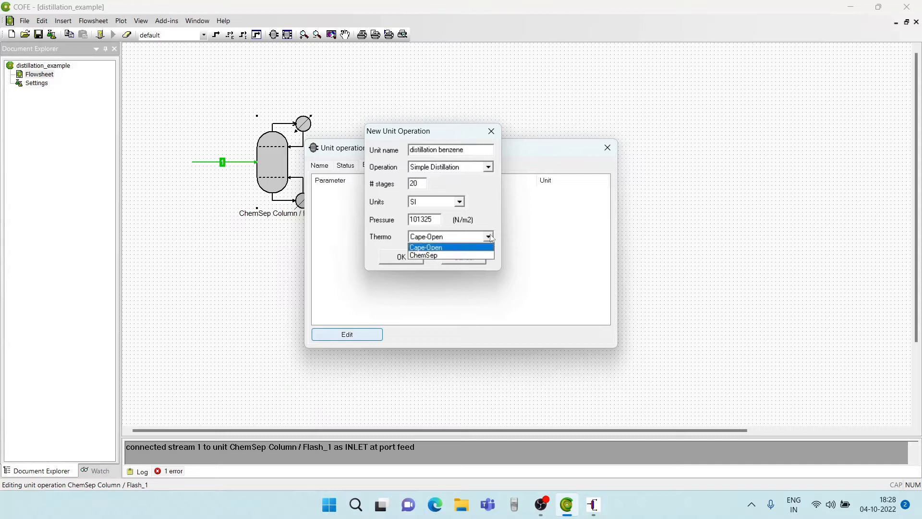
click(476, 255)
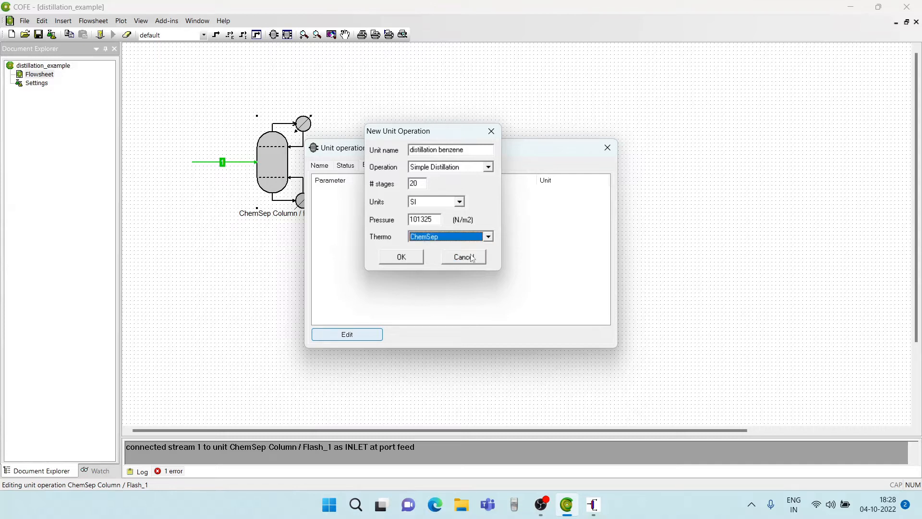
Try a pressure of 2 atm for the new column unit
click(432, 221)
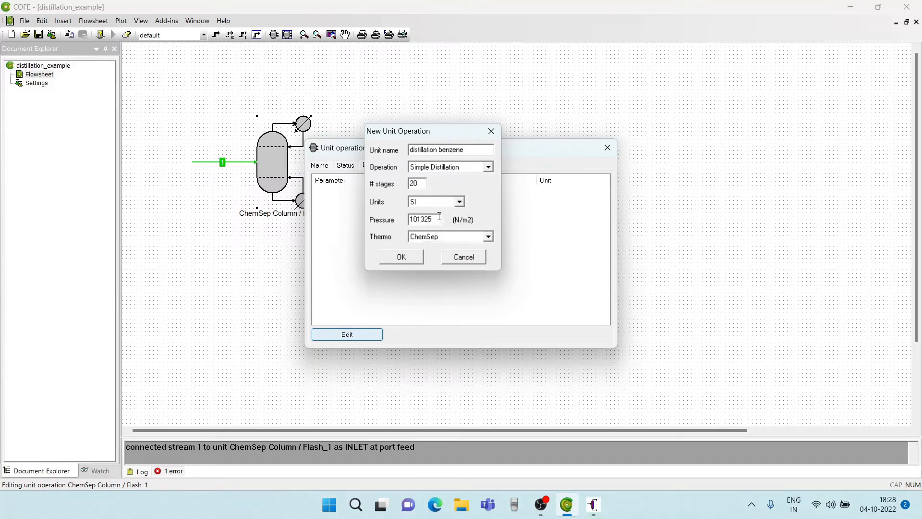
key(BackSpace)
key(BackSpace)
key(BackSpace)
key(BackSpace)
key(BackSpace)
key(BackSpace)
text(2 atm)
key(Return)
Set the new unit's pressure to 1 atm and accept the unit definition
click(439, 217)
key(BackSpace)
key(BackSpace)
key(BackSpace)
key(BackSpace)
key(BackSpace)
key(BackSpace)
text(1 atm)
key(Return)
click(393, 261)
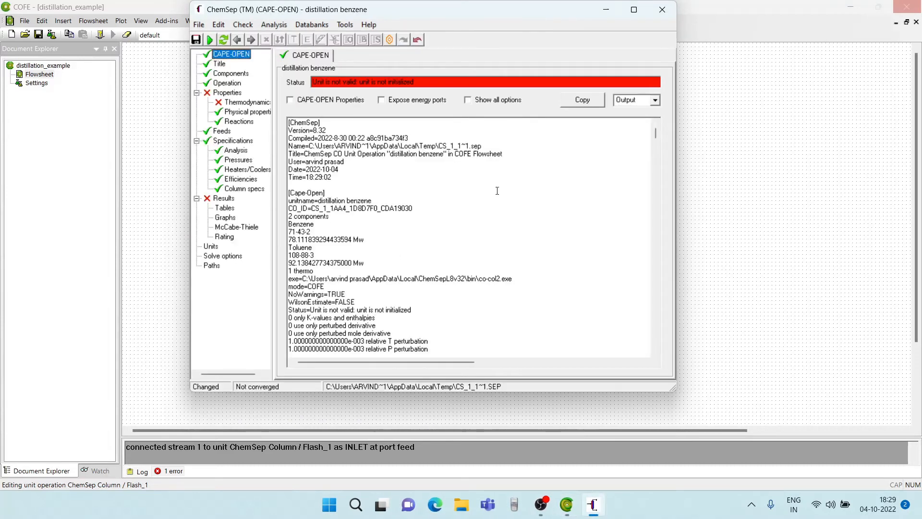
In the column's thermodynamic models, set the K-value to Gamma-Phi and the equation of state to Peng-Robinson 76, accepting the parameter reset
click(637, 11)
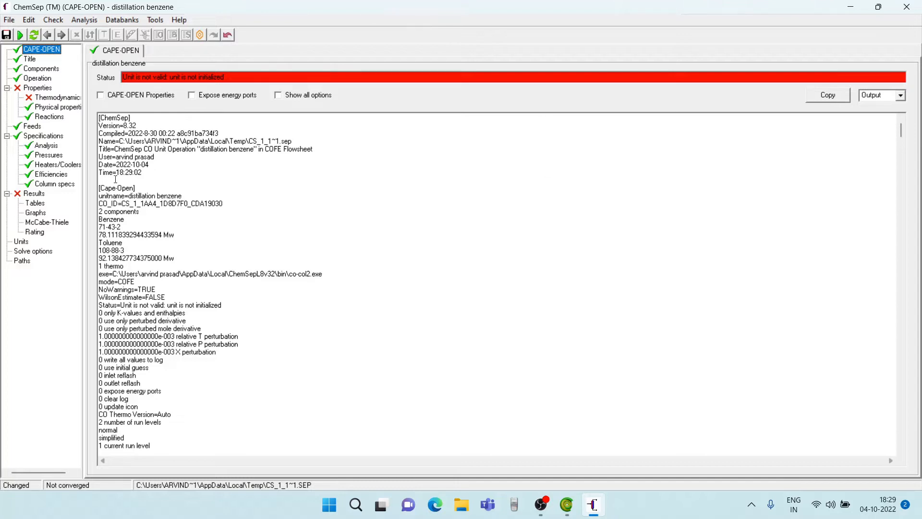
click(36, 79)
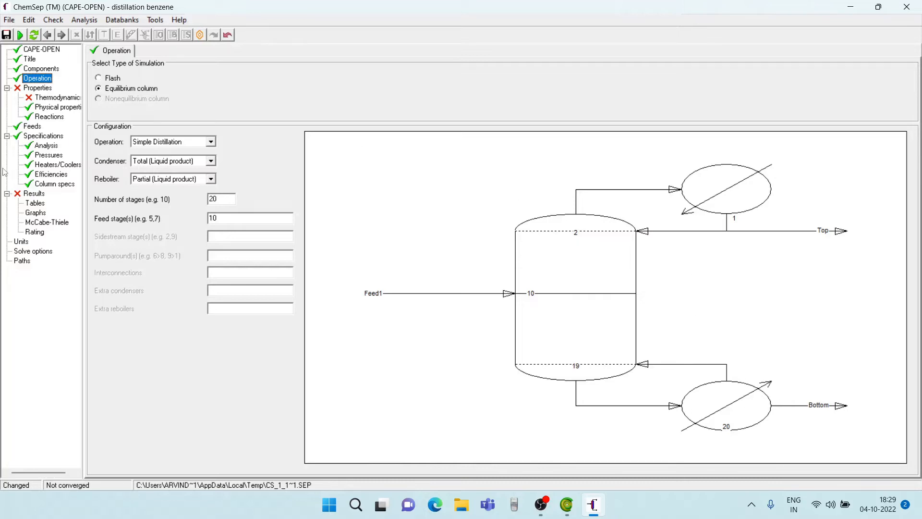
click(58, 98)
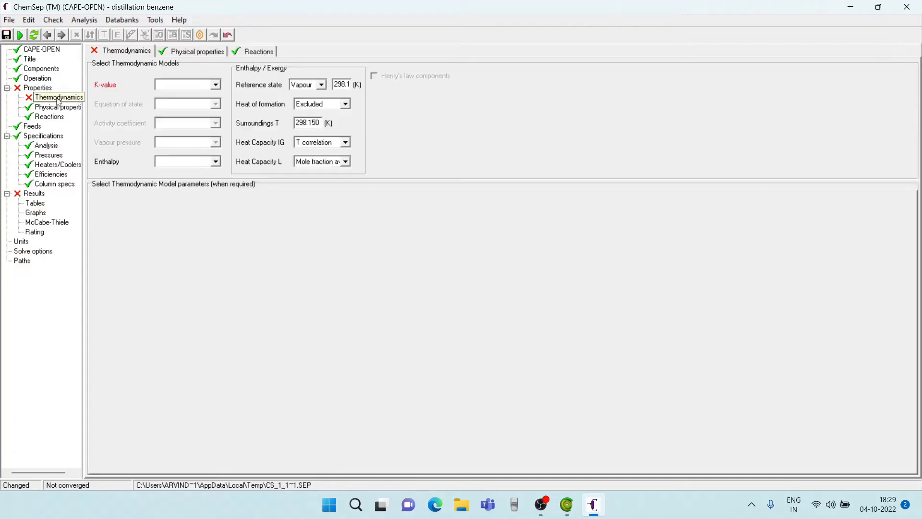
click(216, 85)
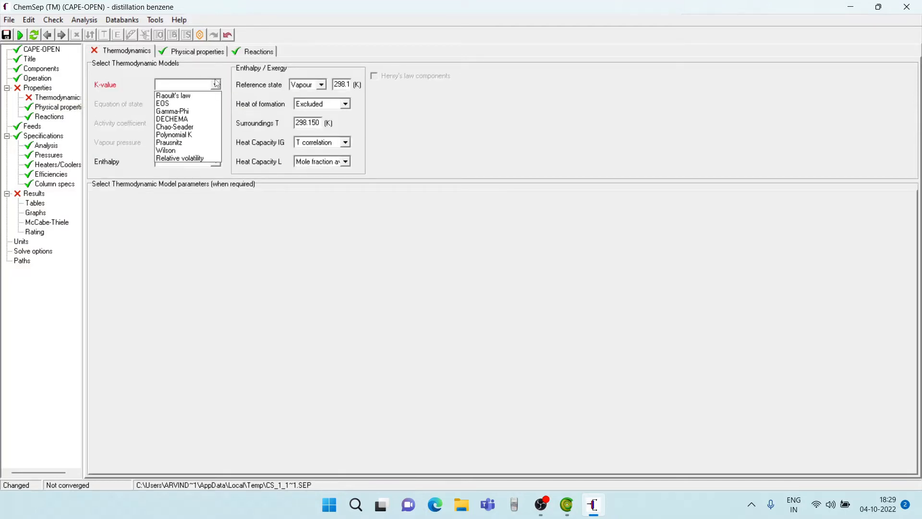
click(179, 112)
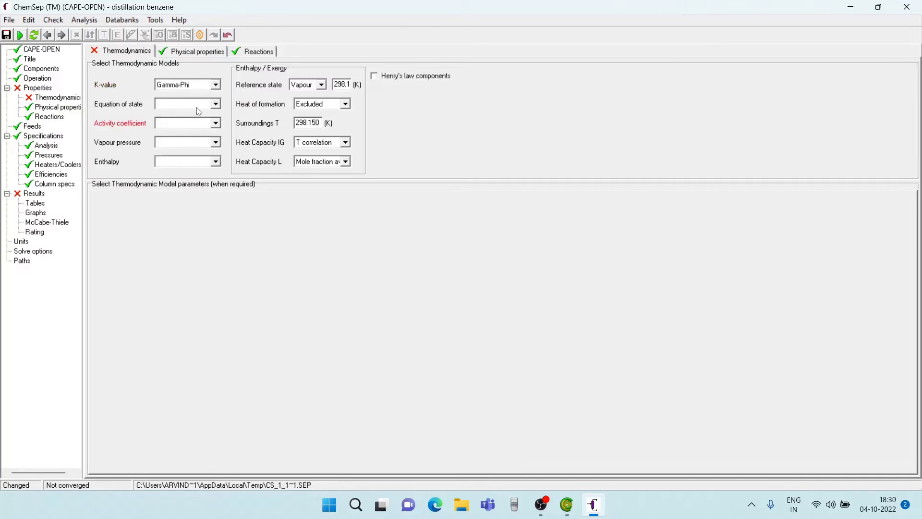
click(219, 103)
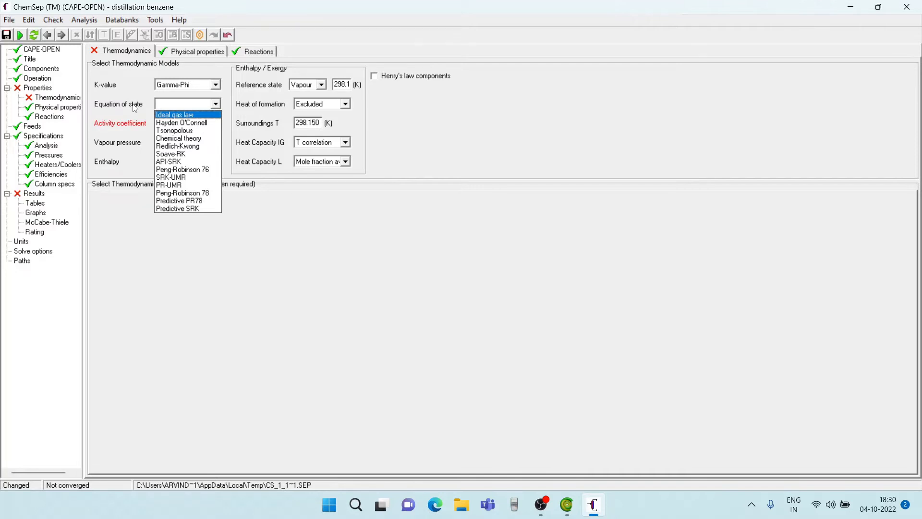
click(183, 169)
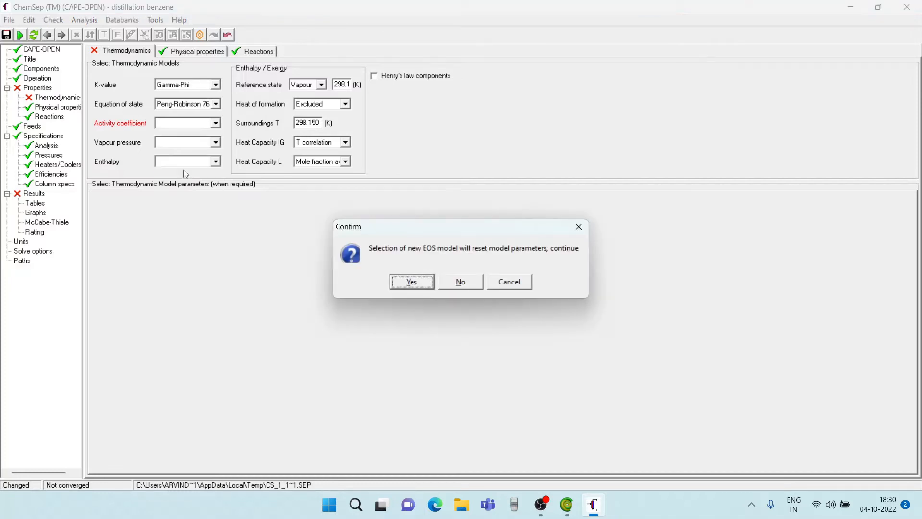
click(410, 283)
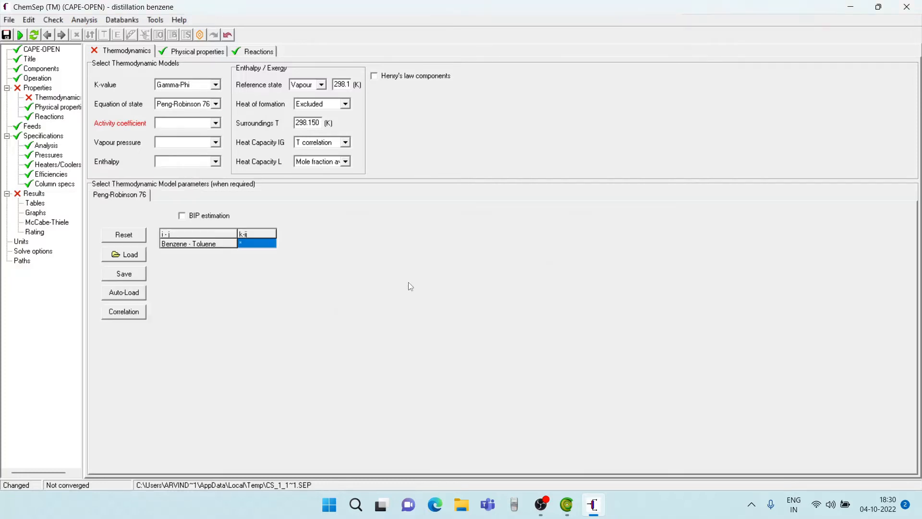
Set the activity coefficient model to UNIFAC, the vapour pressure to Antoine and the enthalpy to Excess
click(216, 126)
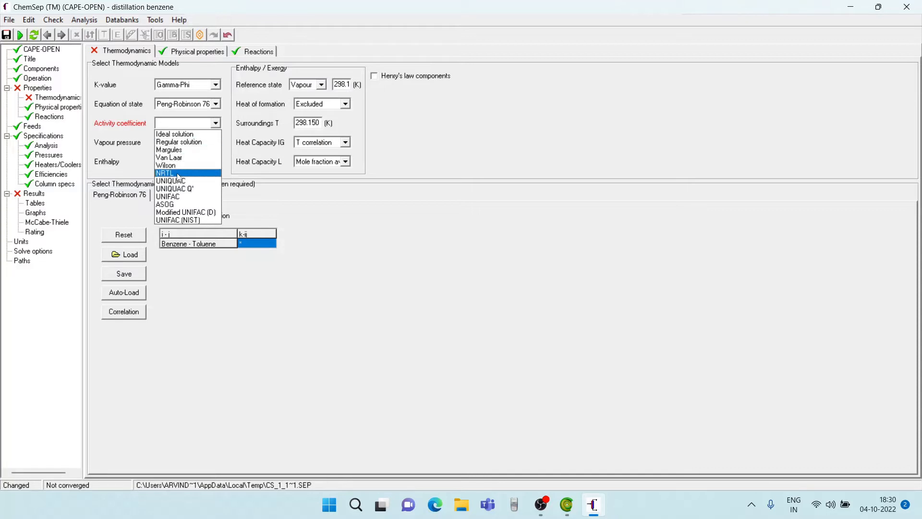
click(179, 197)
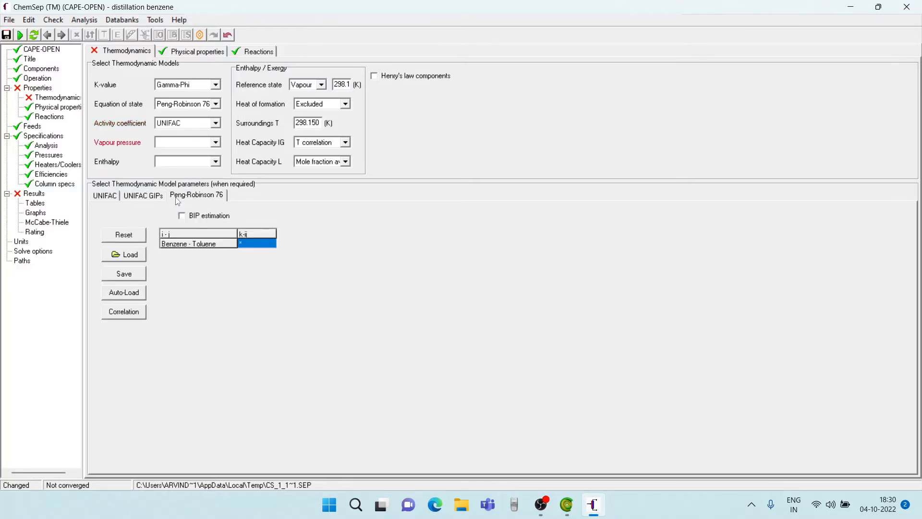
click(216, 142)
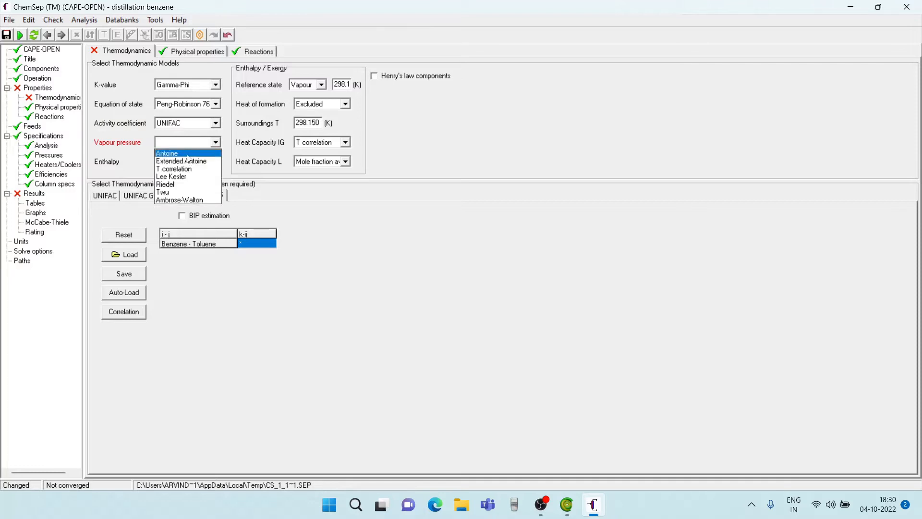
click(188, 153)
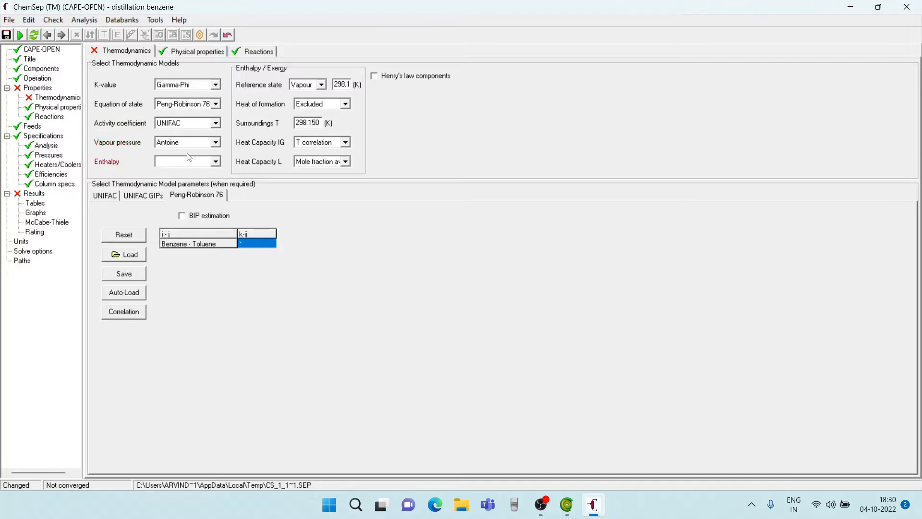
click(216, 162)
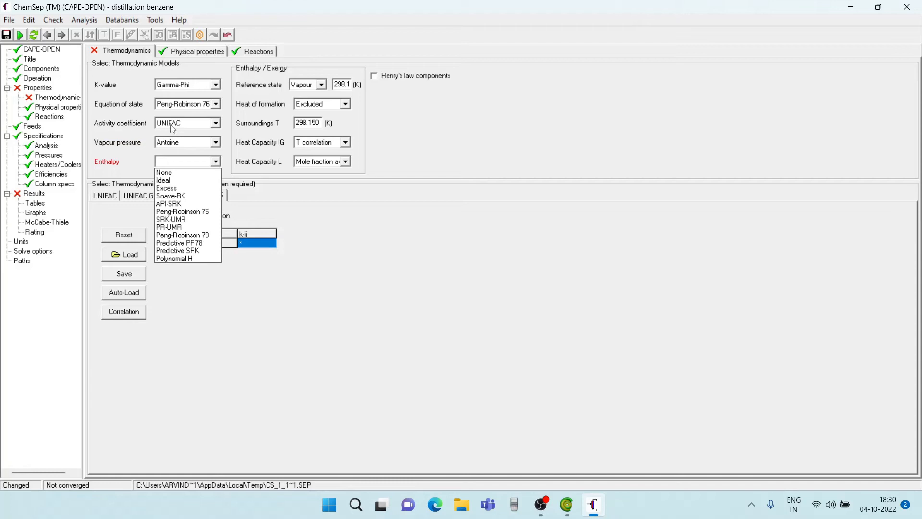
click(174, 190)
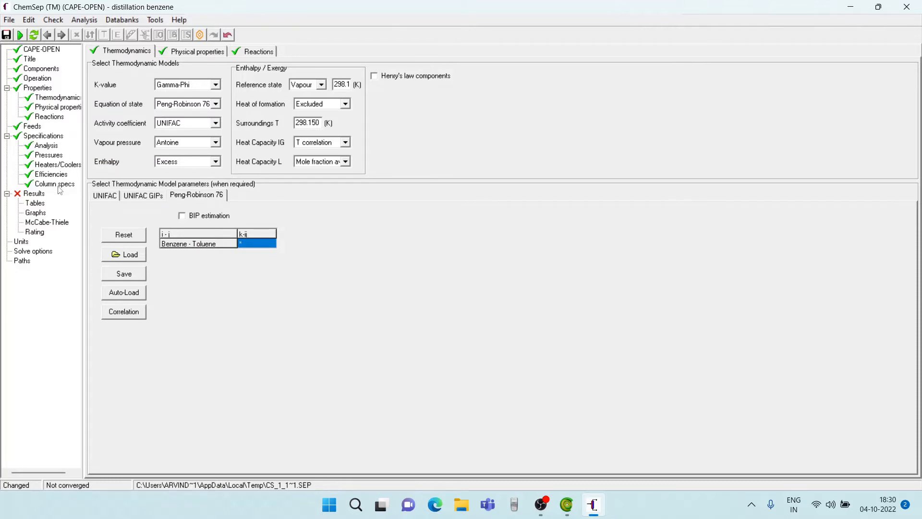
In the column product specifications, change the bottom specification to Boilup ratio with a value of 3
click(59, 187)
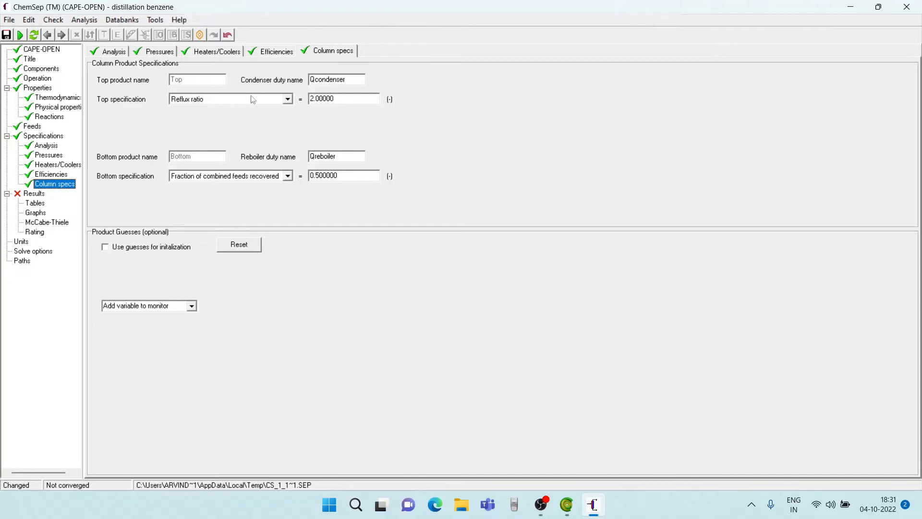
click(290, 177)
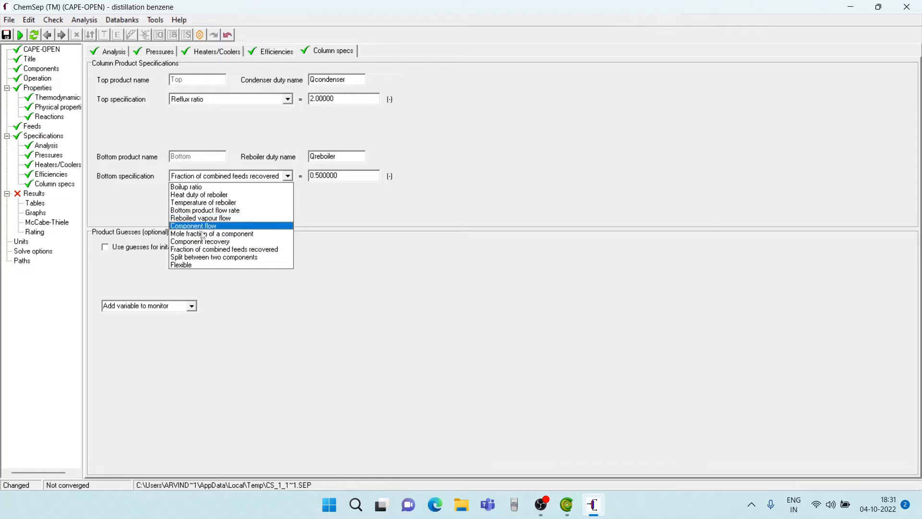
click(196, 188)
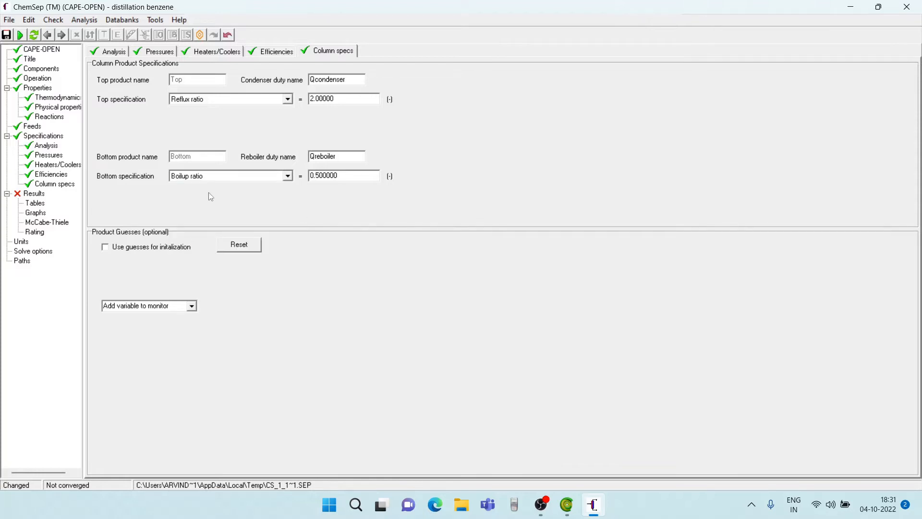
click(348, 176)
key(BackSpace)
key(BackSpace)
key(BackSpace)
key(BackSpace)
key(BackSpace)
key(BackSpace)
key(BackSpace)
key(BackSpace)
text(3)
key(Return)
Close the column configuration, saving its input, and update the column's flowsheet icon
click(914, 5)
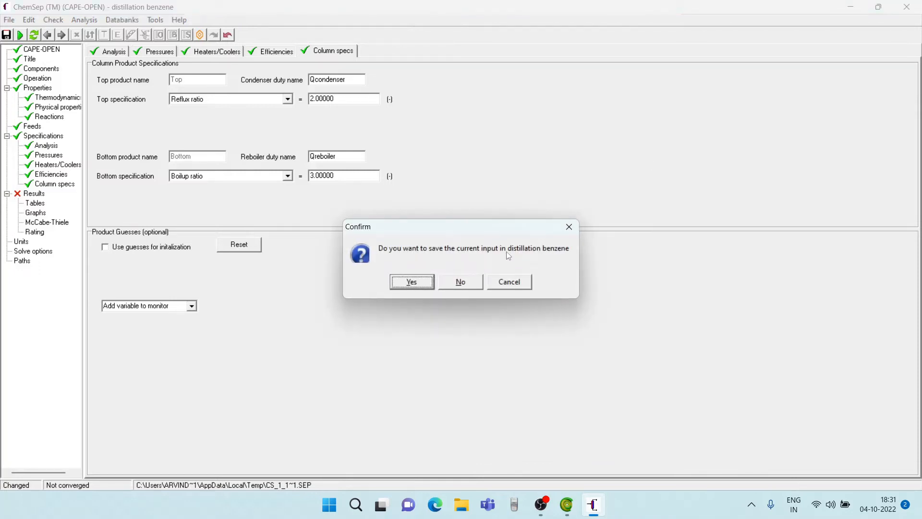
click(411, 283)
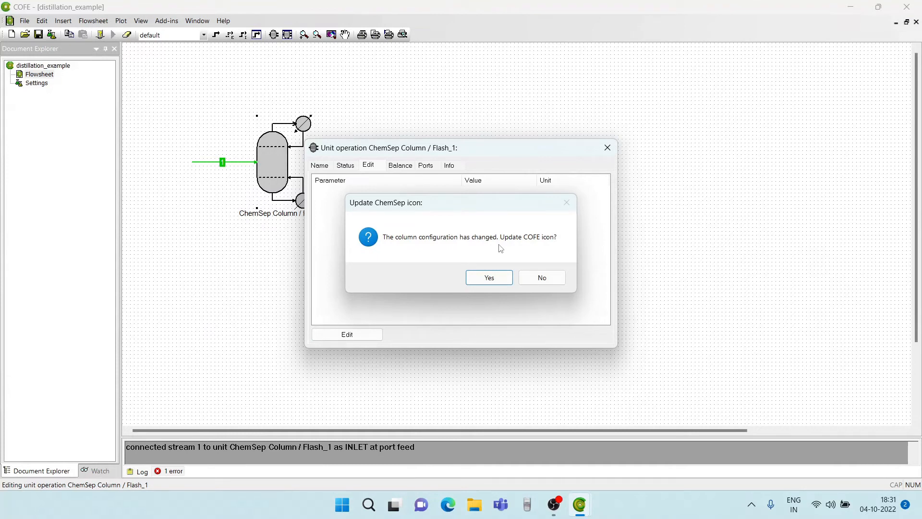
click(489, 278)
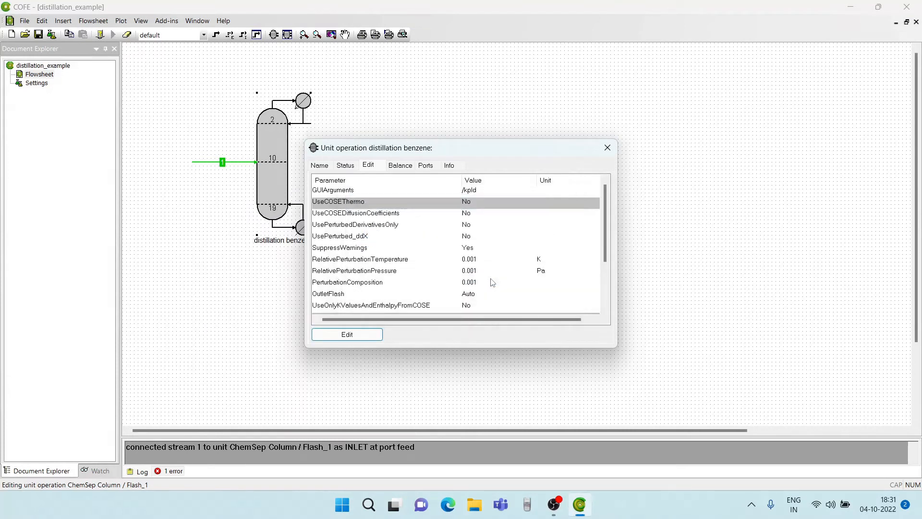
click(607, 146)
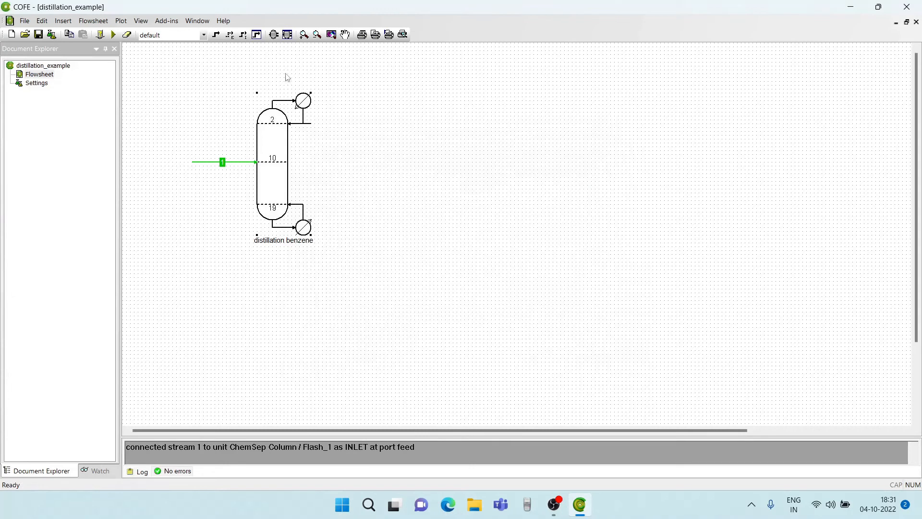
Insert a horizontal material stream leaving the column's condenser outlet and connect it to the TopProduct port
mouse_move(272, 95)
click(217, 35)
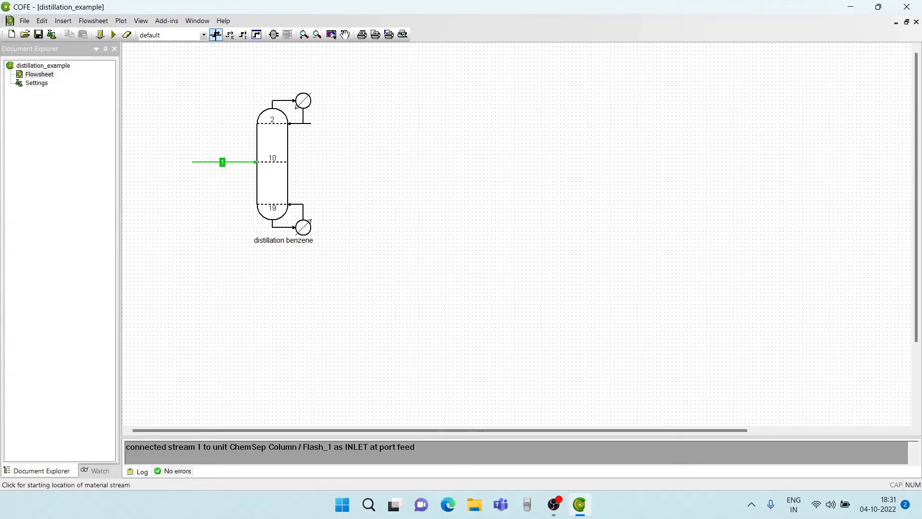
click(309, 123)
click(365, 123)
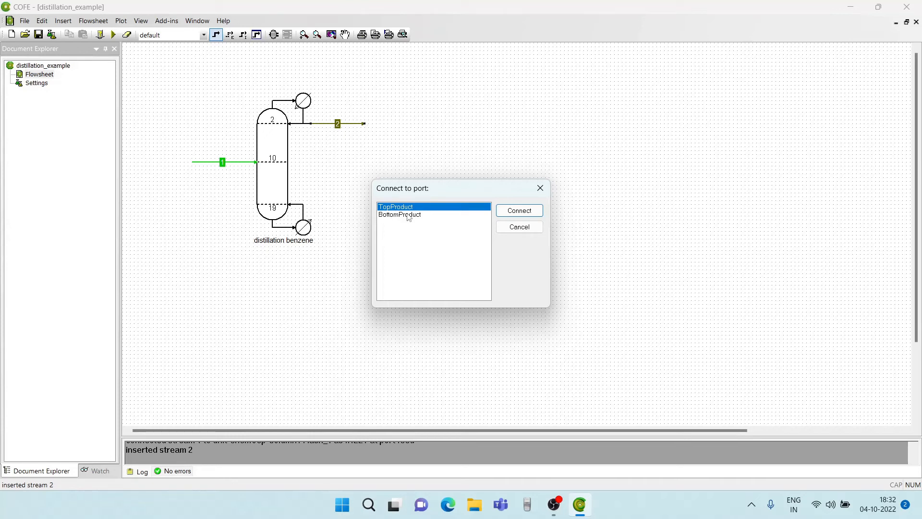
click(527, 212)
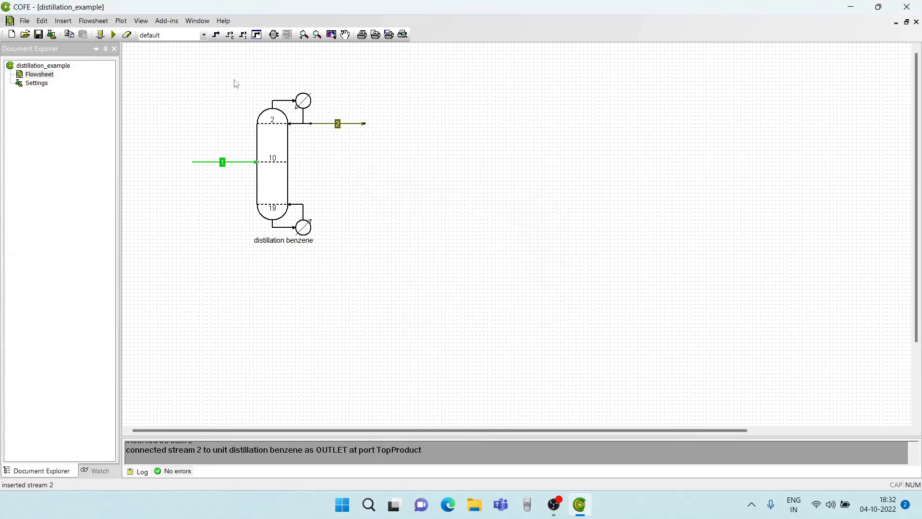
Insert a horizontal material stream leaving the column's reboiler as the bottom product outlet
click(217, 34)
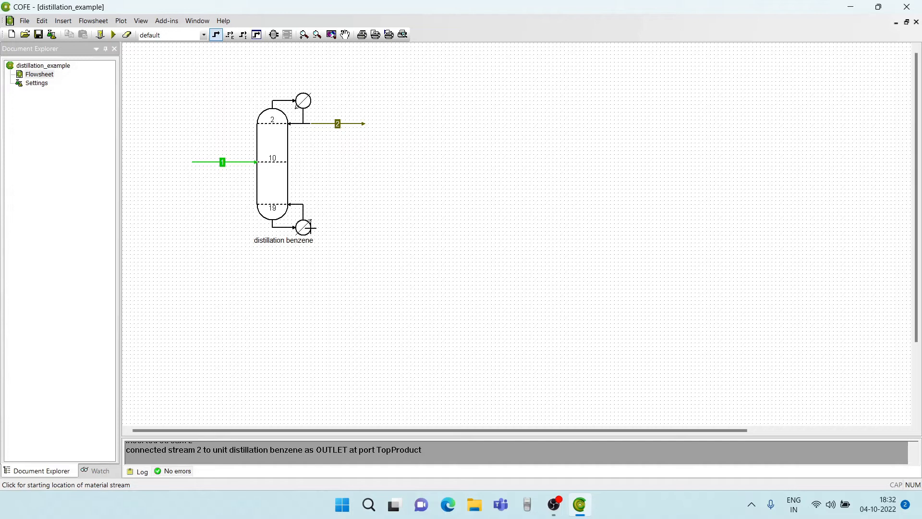
click(310, 226)
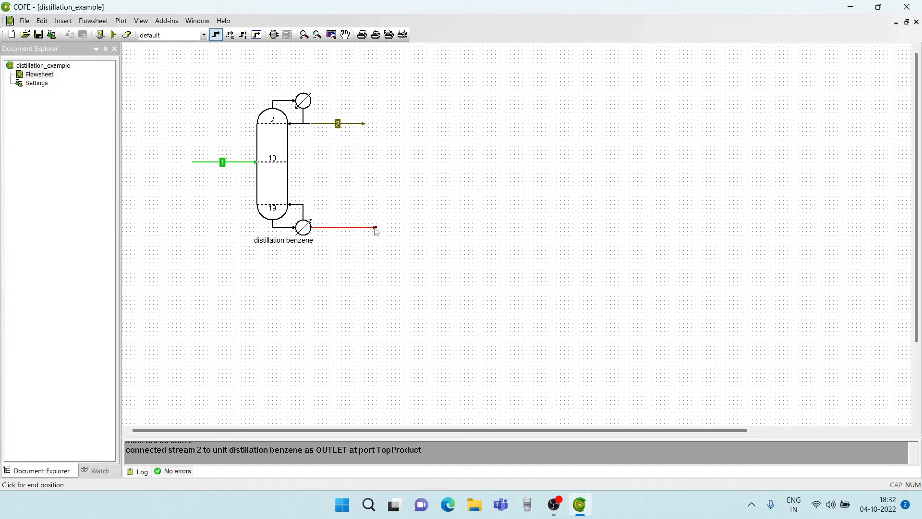
click(375, 227)
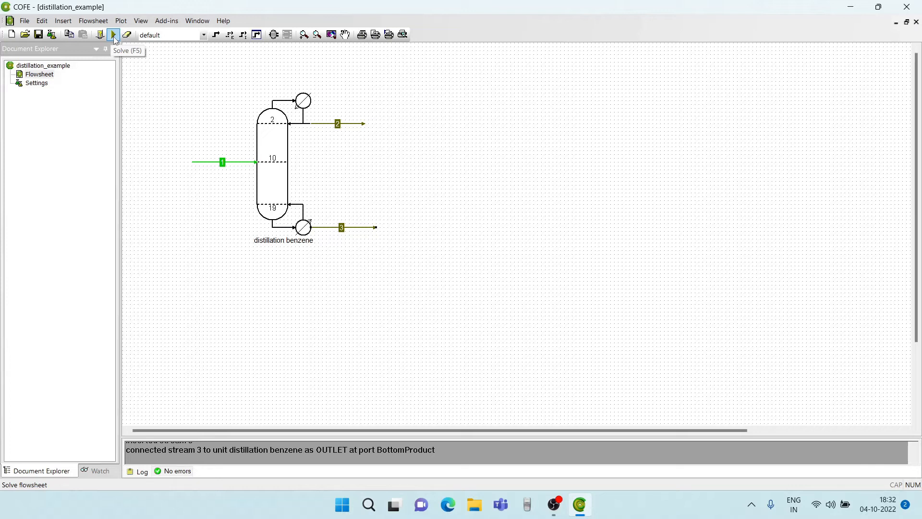
Save the distillation_example flowsheet and solve it
click(38, 34)
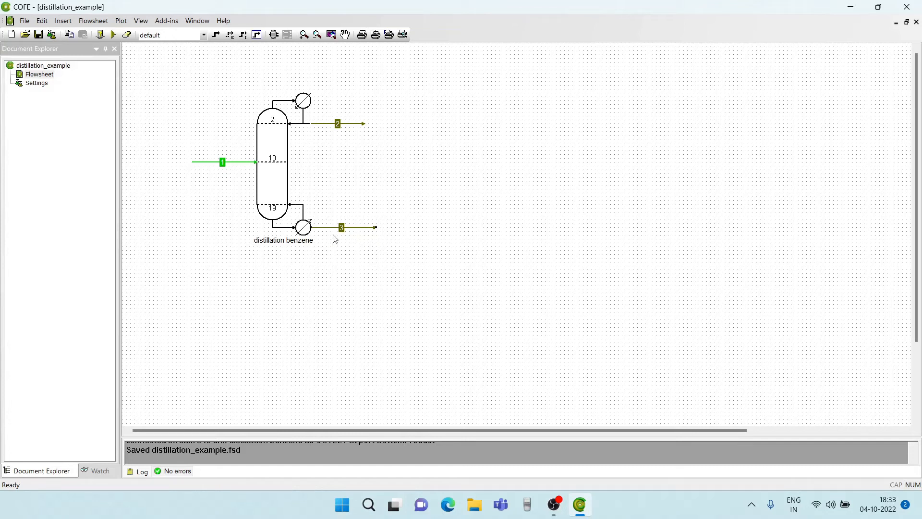
click(114, 35)
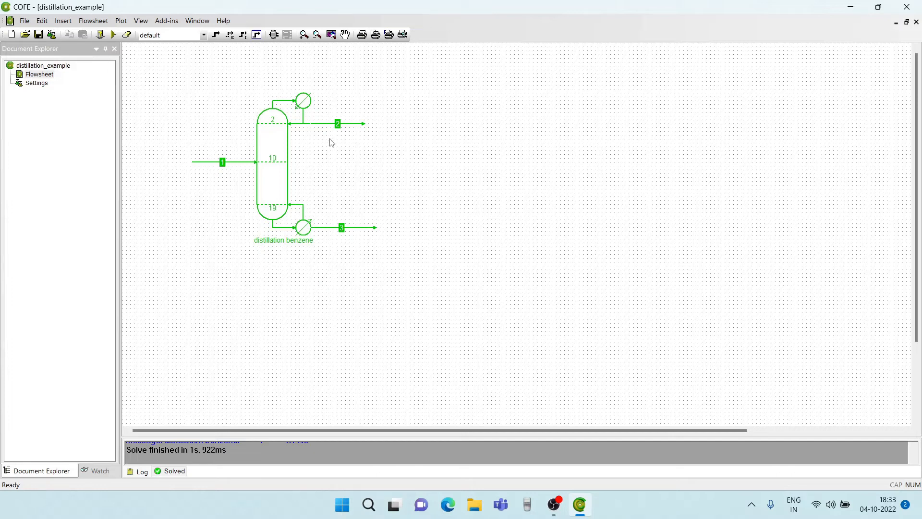
Examine the solved conditions and compositions of product streams 2 and 3
mouse_move(218, 165)
mouse_move(330, 126)
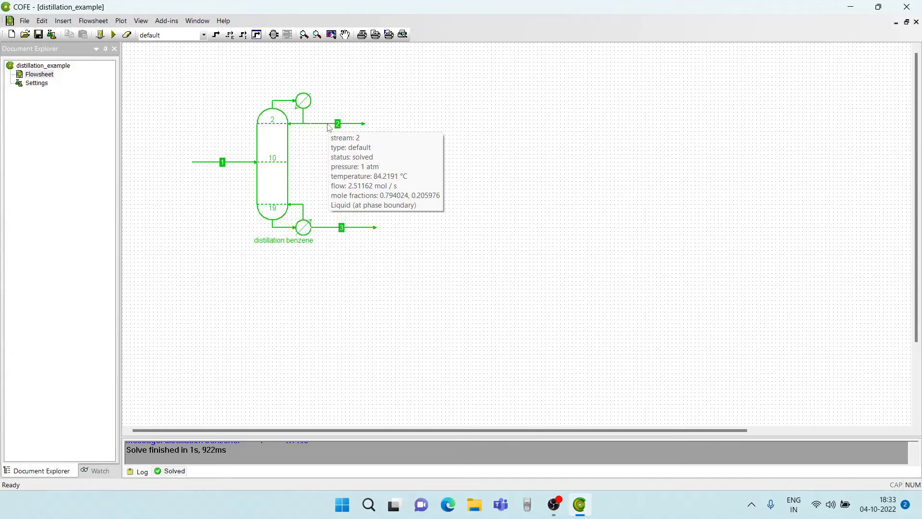
double_click(329, 126)
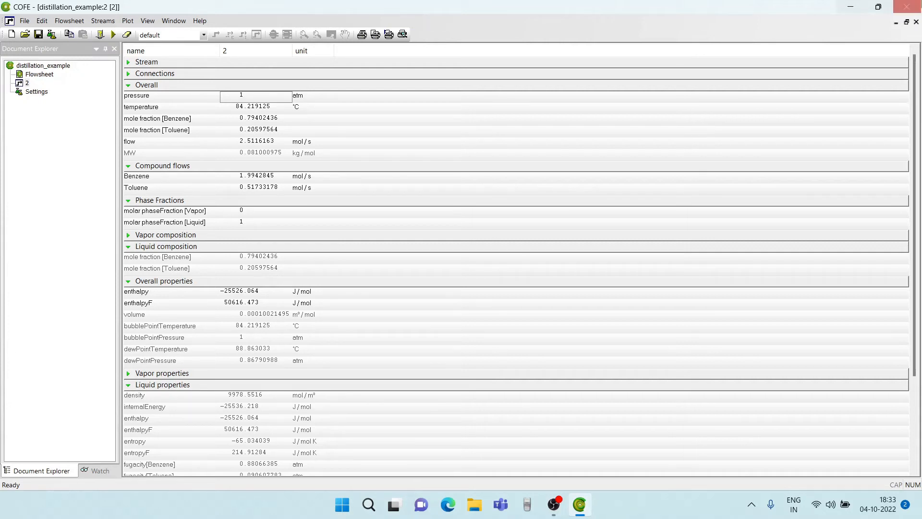
click(916, 23)
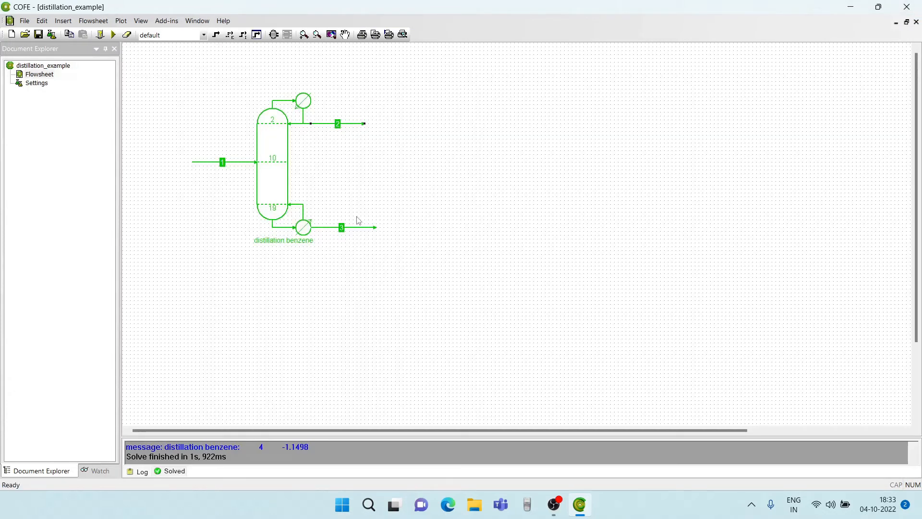
double_click(354, 231)
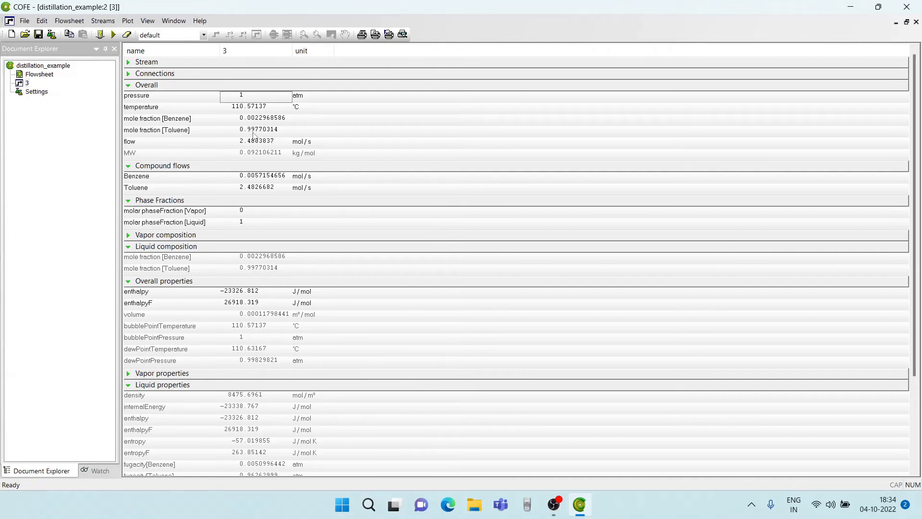
click(916, 23)
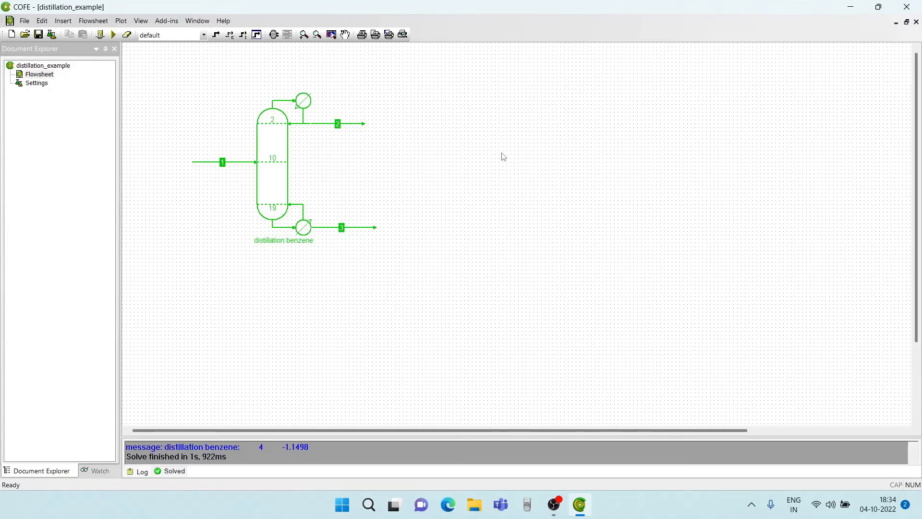
Open the distillation benzene column in the ChemSep editor and maximize its window on the solved results
mouse_move(267, 146)
click(273, 140)
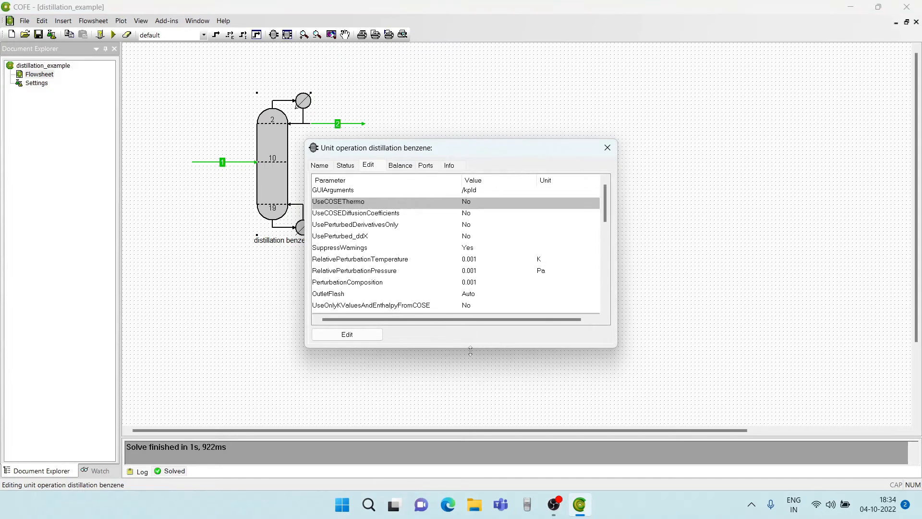
click(346, 335)
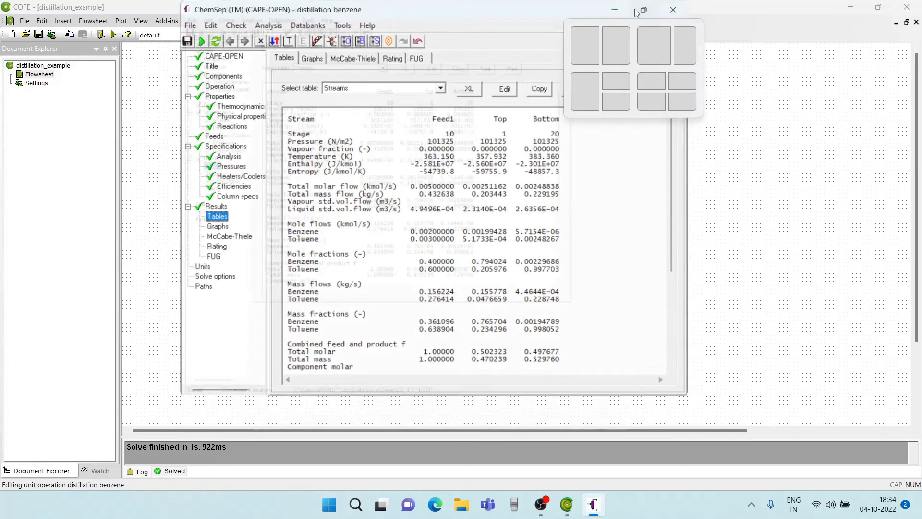
click(634, 10)
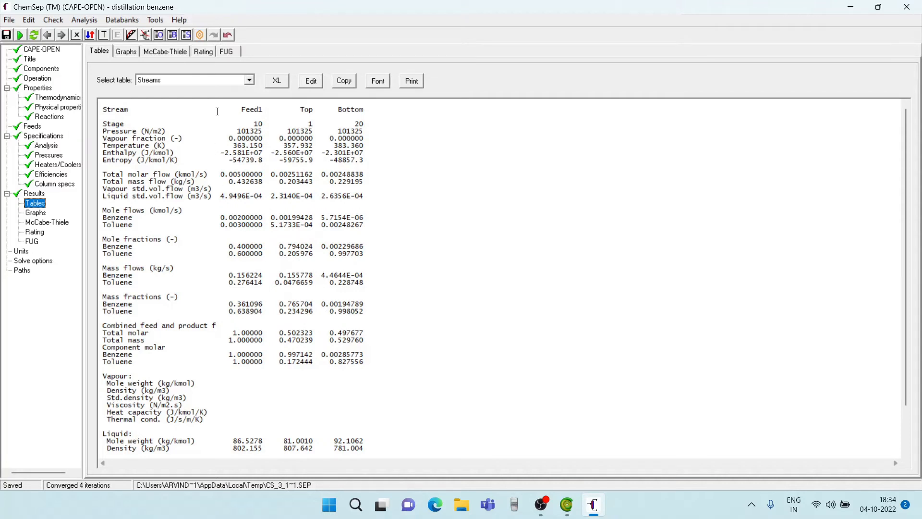
Review the column's Mass and Energy Balances table, including condenser and reboiler duties, and the T/P/Flow profiles table
click(250, 80)
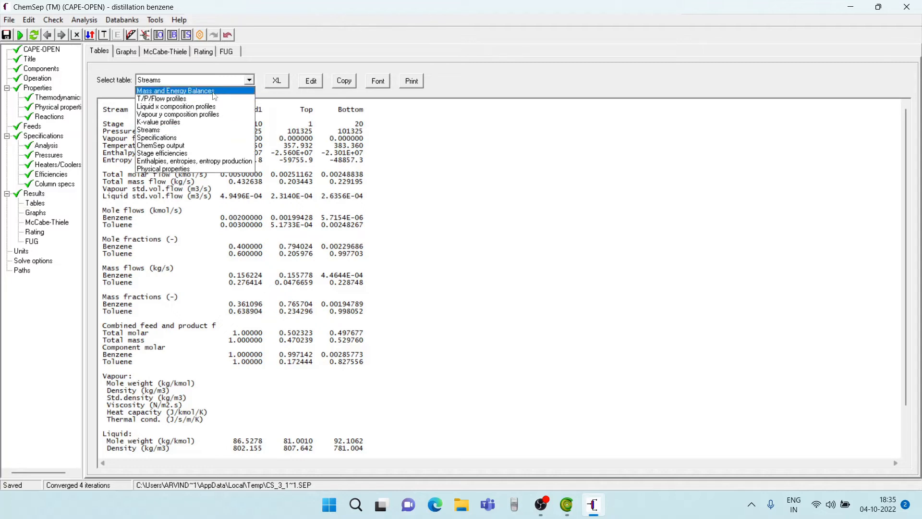
click(275, 58)
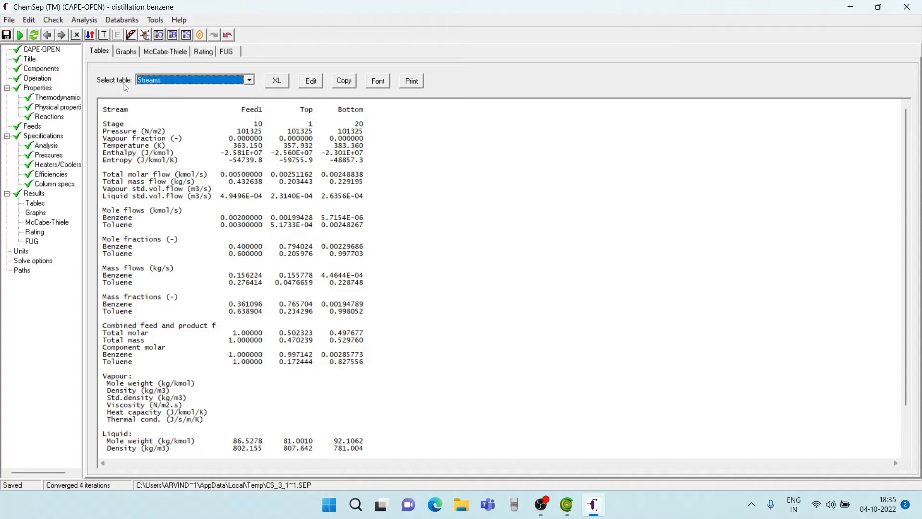
click(239, 81)
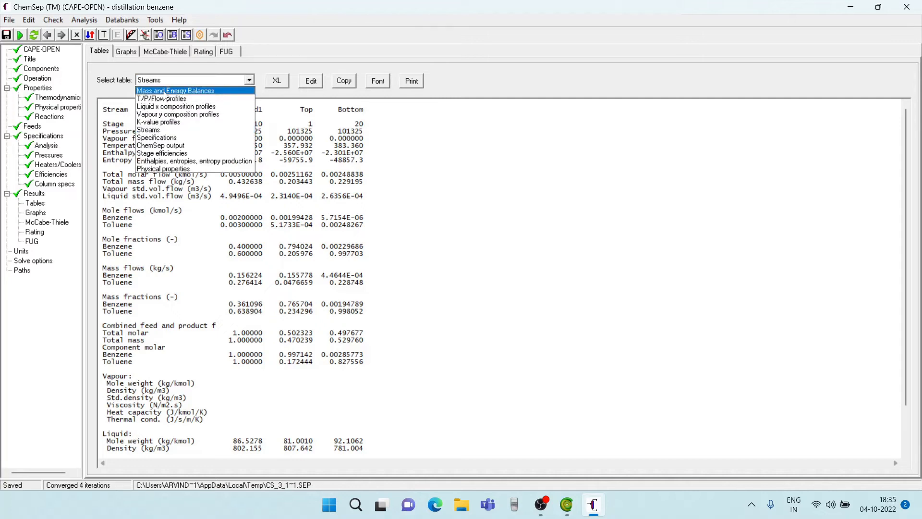
click(164, 95)
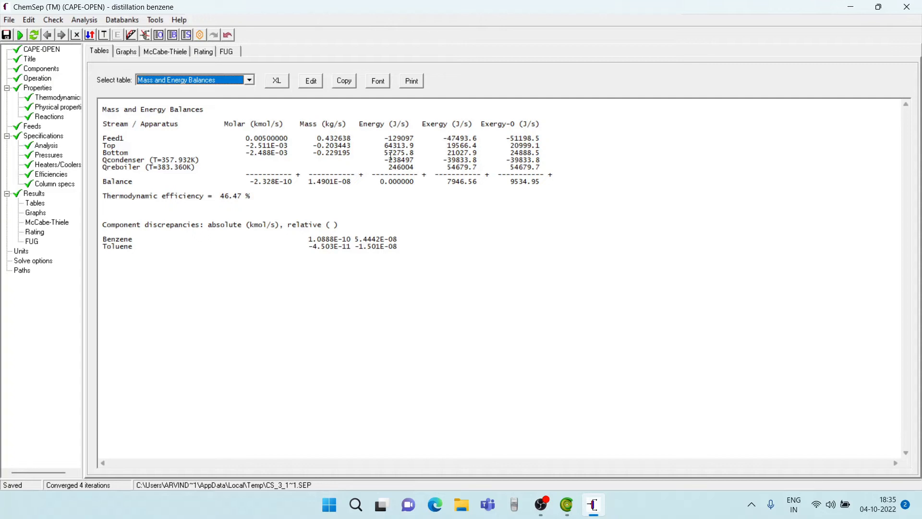
drag(380, 160, 414, 167)
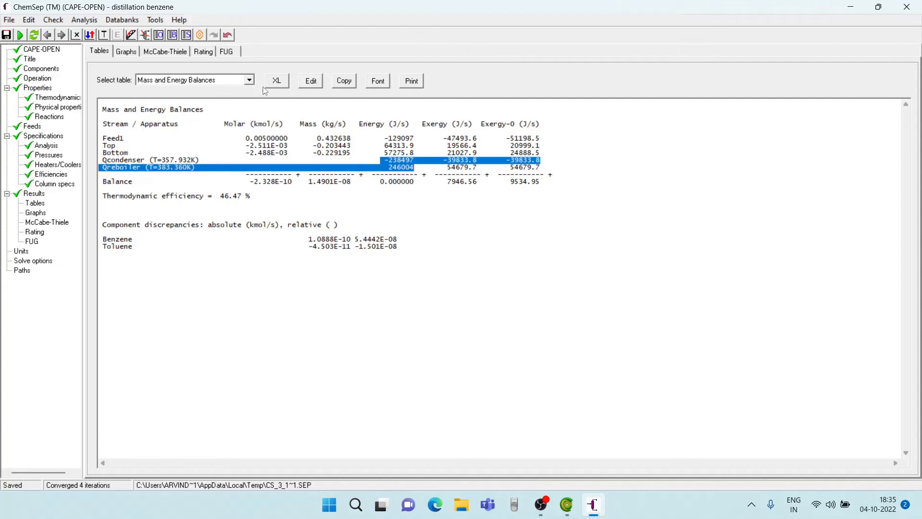
click(249, 81)
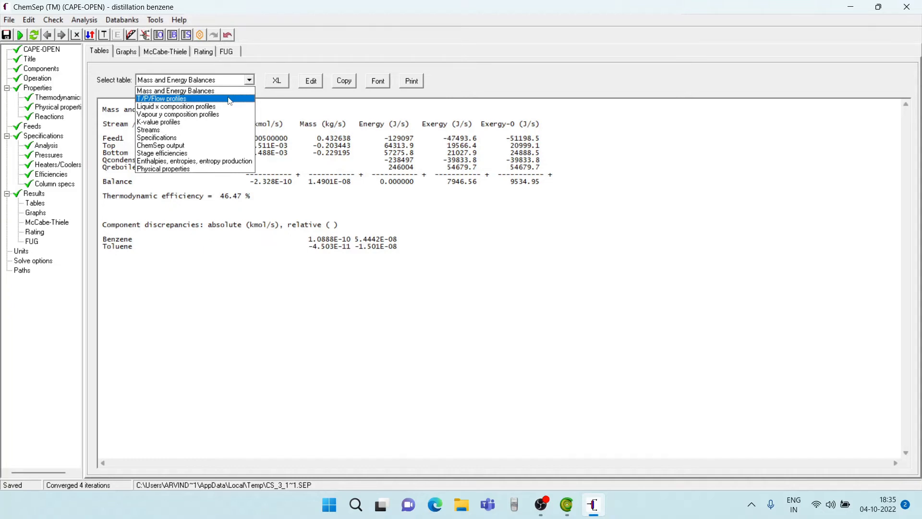
click(229, 98)
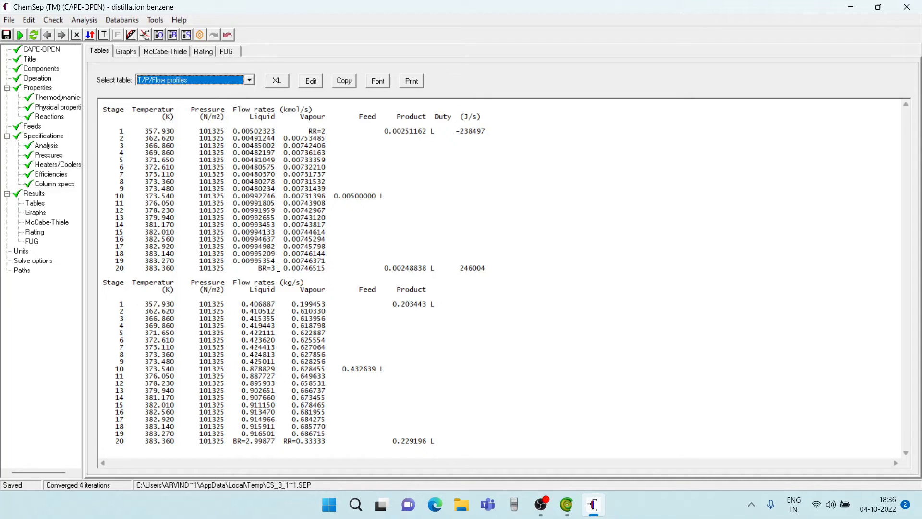
Examine the column's enthalpy, flow and temperature profile graphs and the McCabe-Thiele diagram for benzene and toluene
click(127, 51)
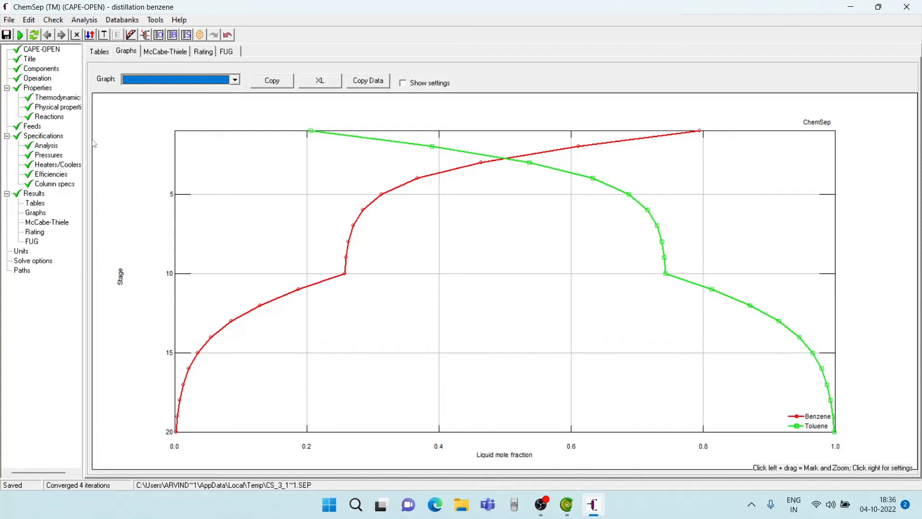
click(234, 81)
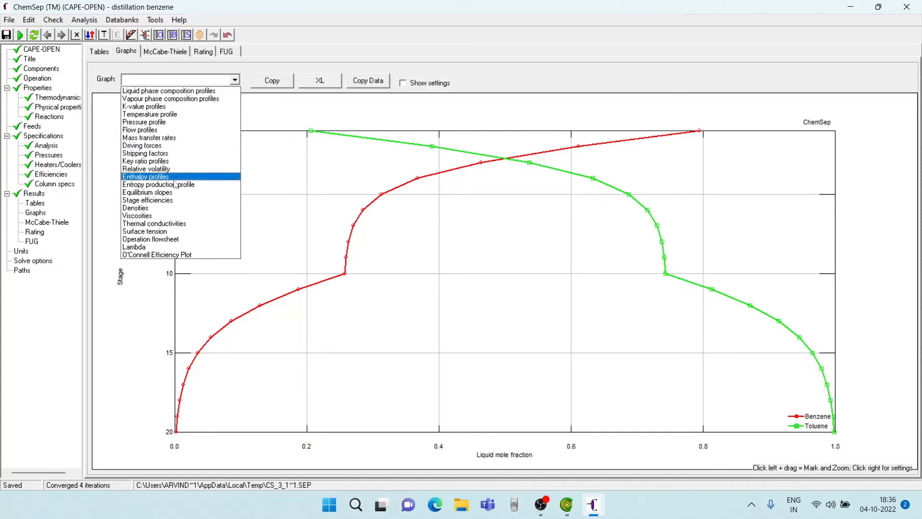
click(171, 92)
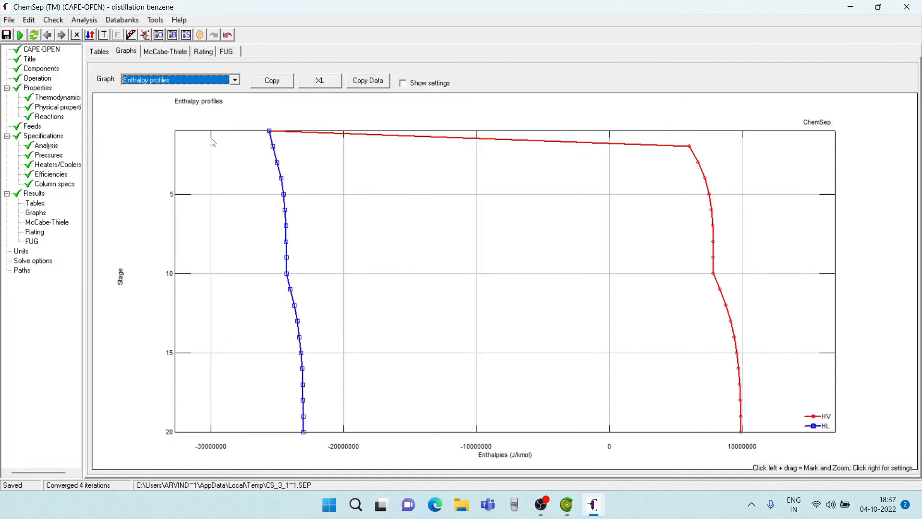
click(235, 80)
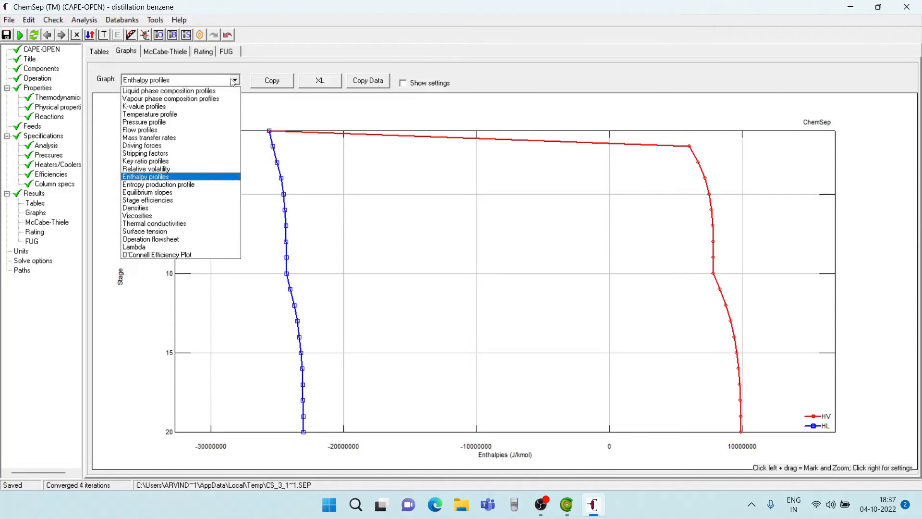
click(145, 130)
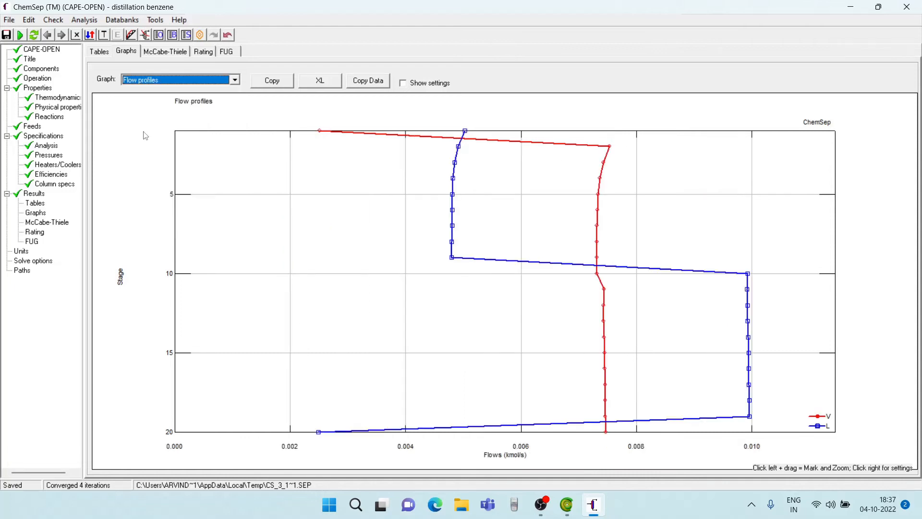
click(235, 81)
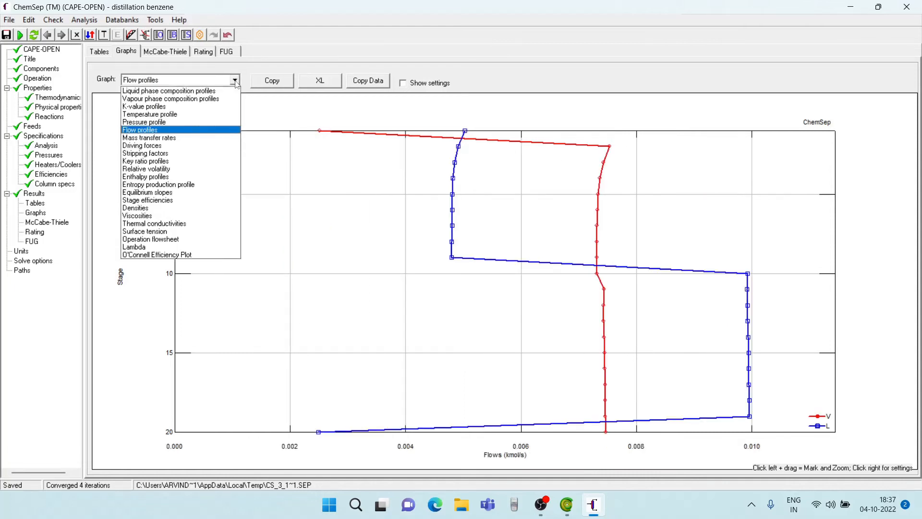
click(173, 115)
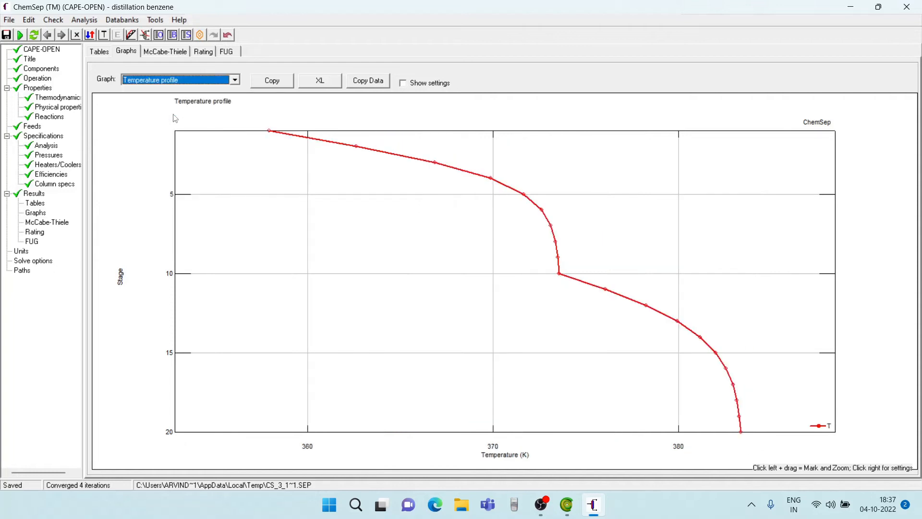
click(236, 81)
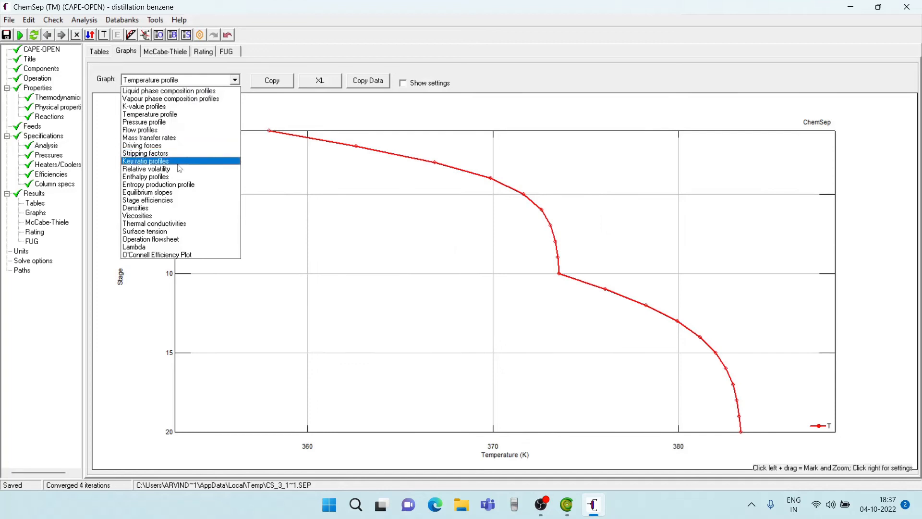
click(259, 59)
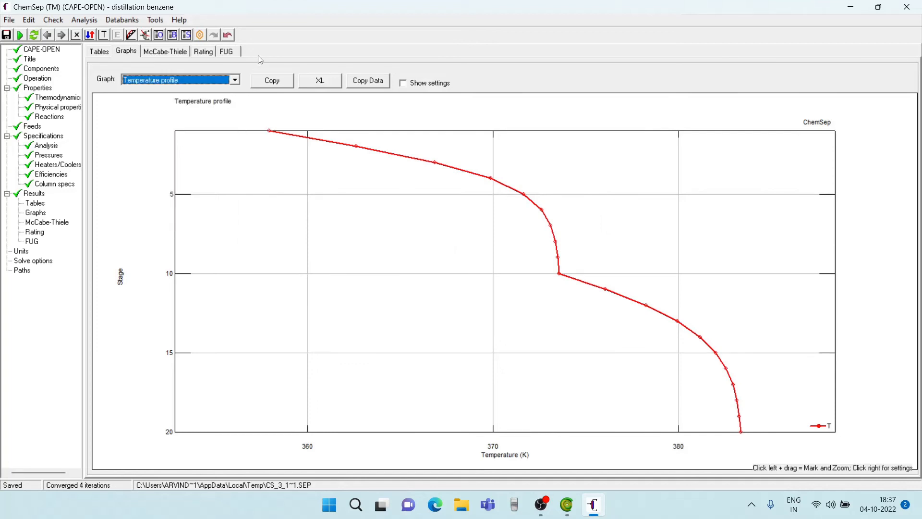
click(165, 51)
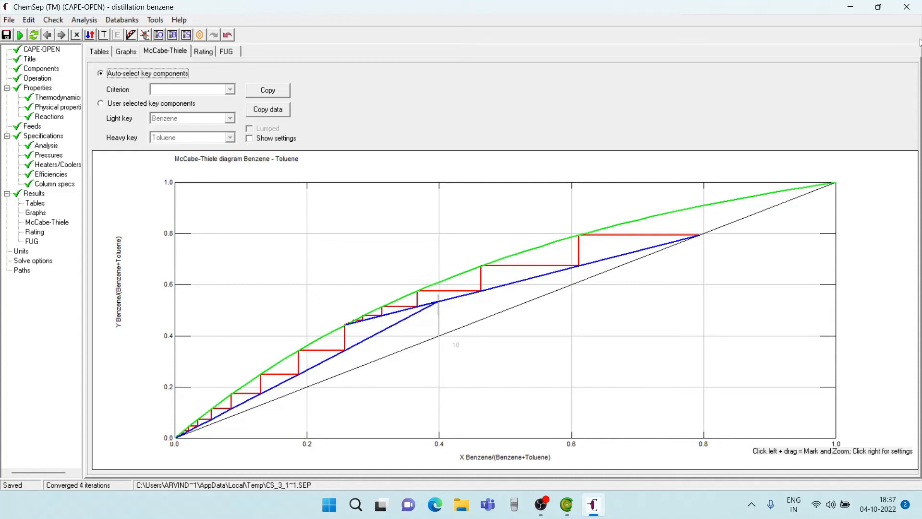
Close the ChemSep editor saving the column input, and solve the flowsheet again in COFE
click(906, 10)
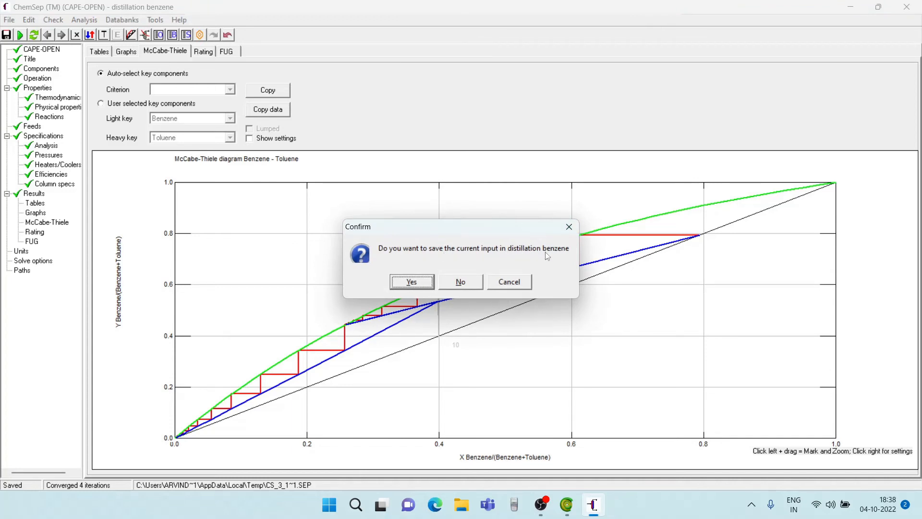
click(418, 284)
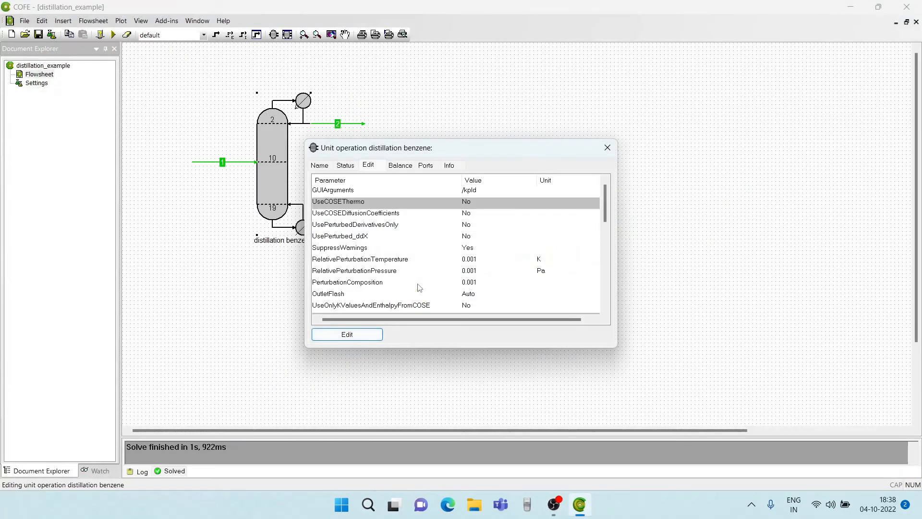
click(607, 148)
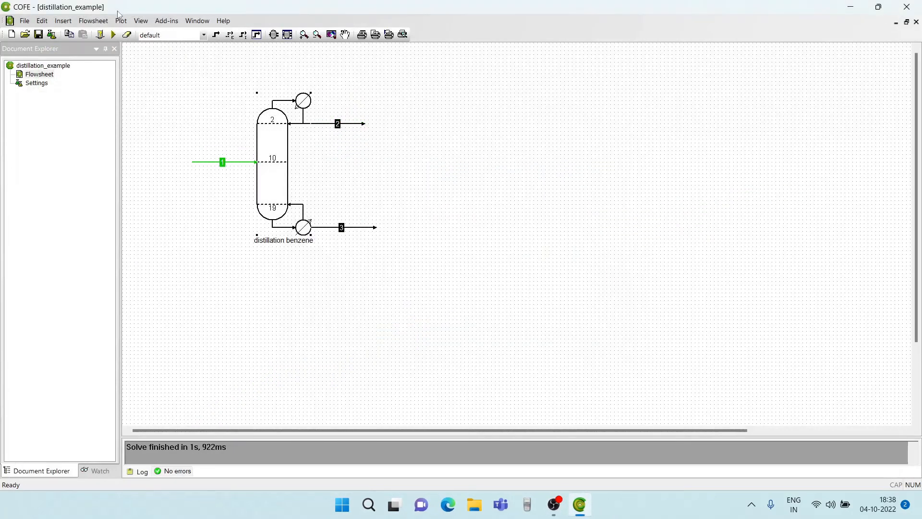
click(113, 34)
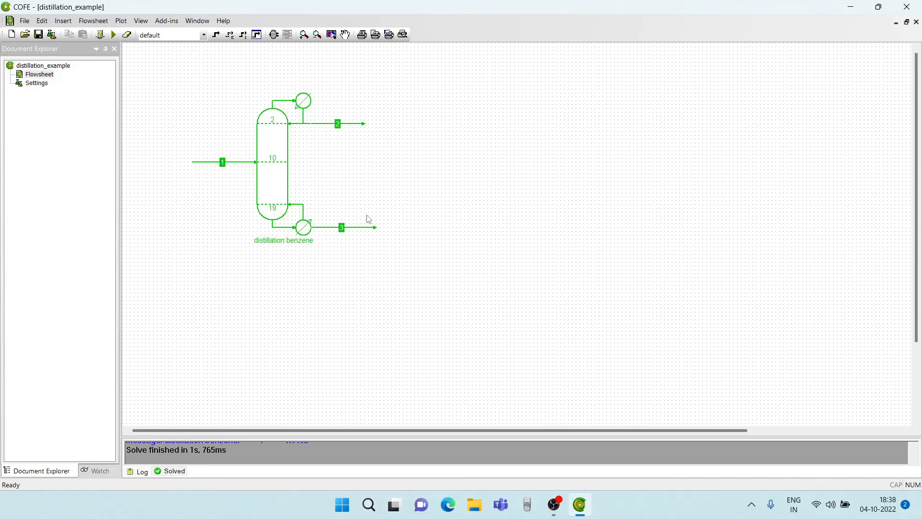
Insert a stream report for streams 1, 2 and 3 with the default overall properties and place it just below the column
click(61, 22)
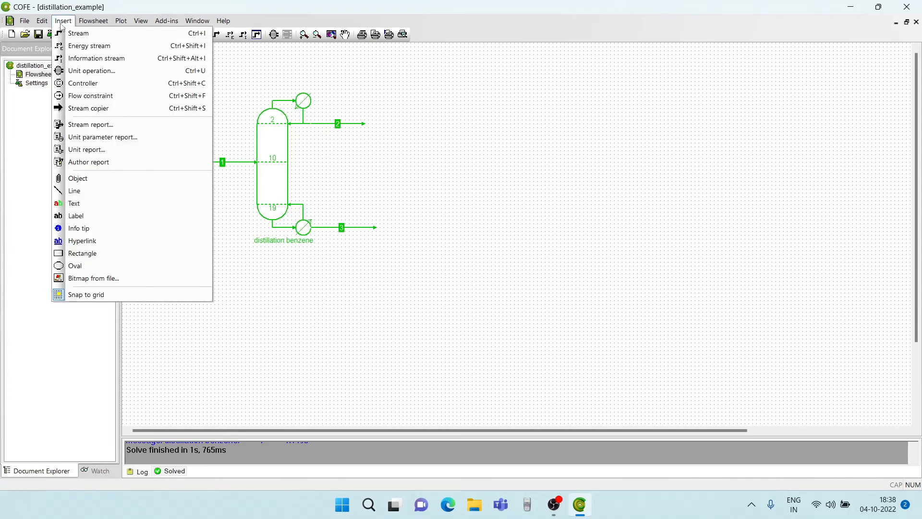
click(86, 124)
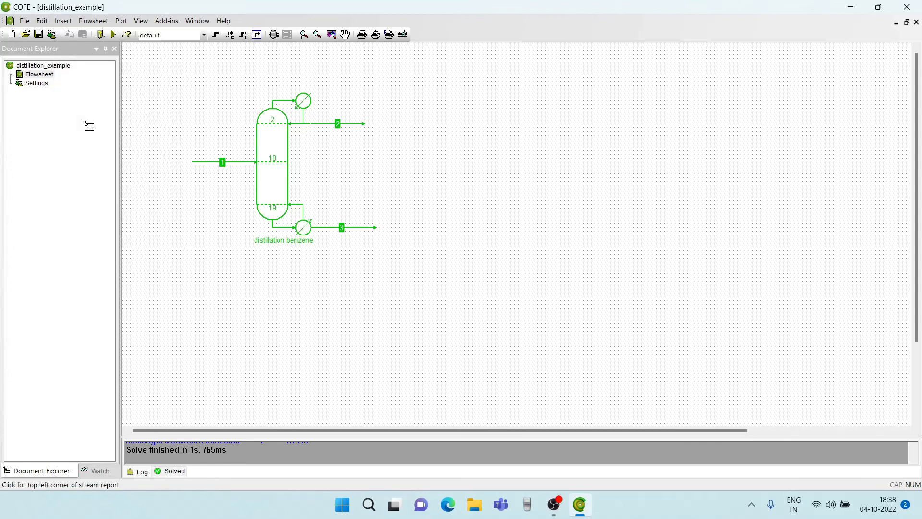
click(259, 284)
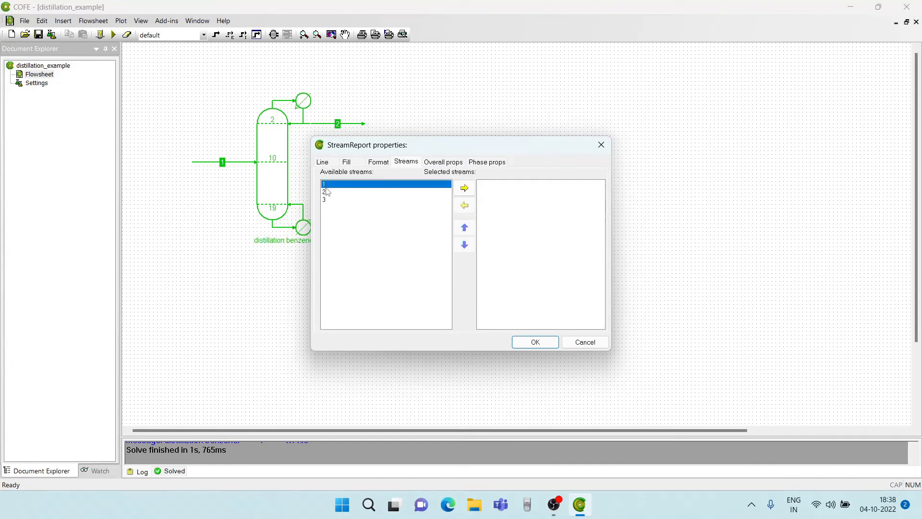
shift+click(325, 193)
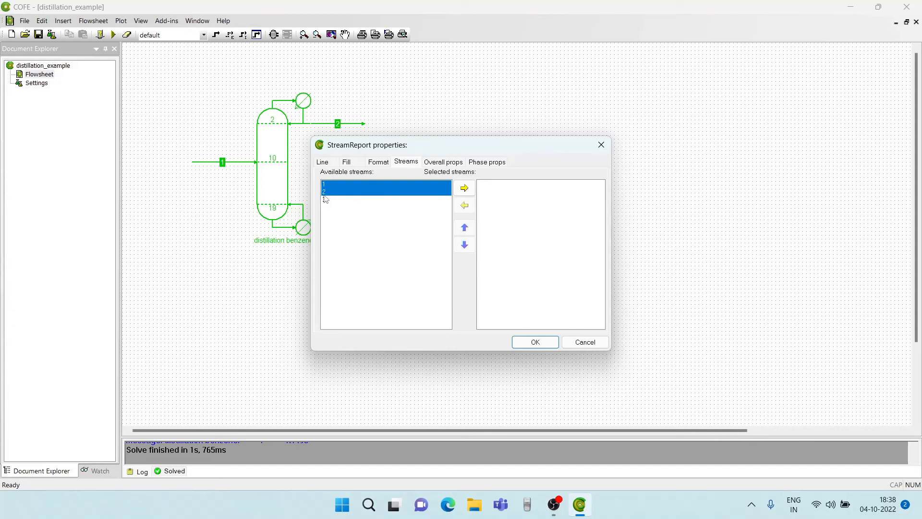
shift+click(325, 199)
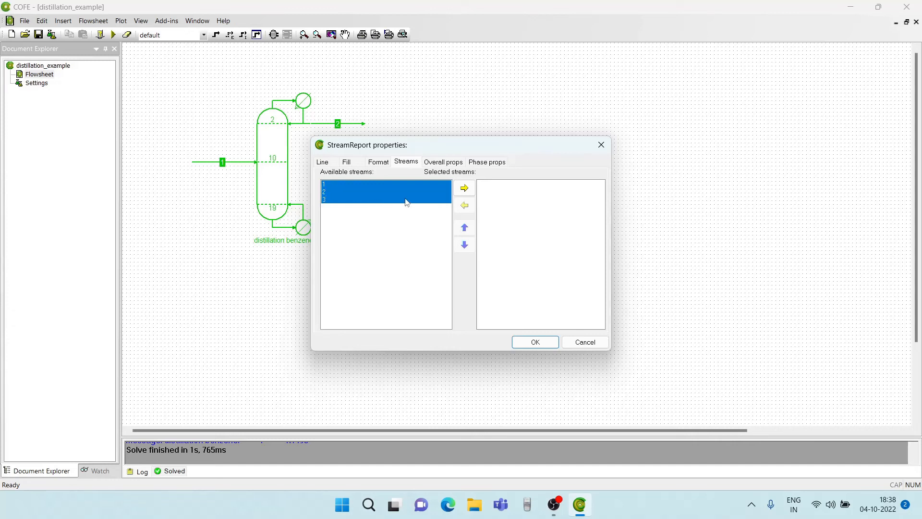
click(468, 191)
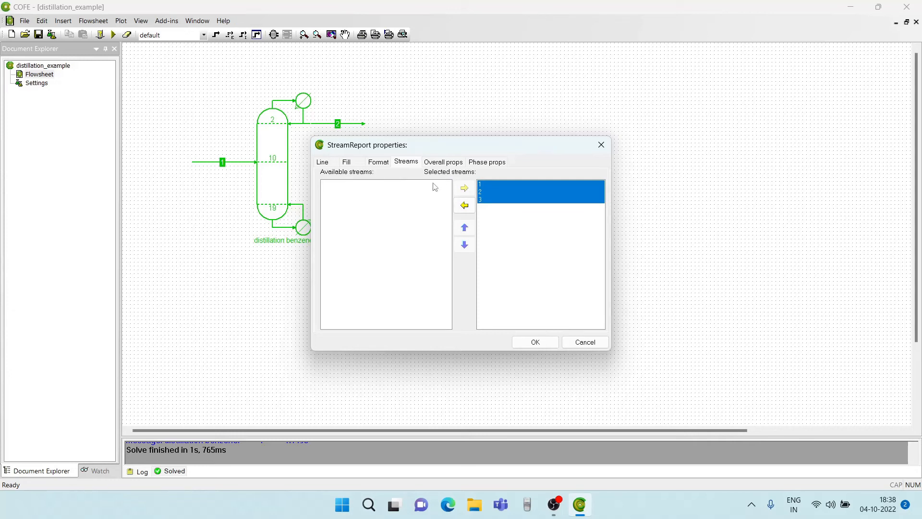
click(452, 163)
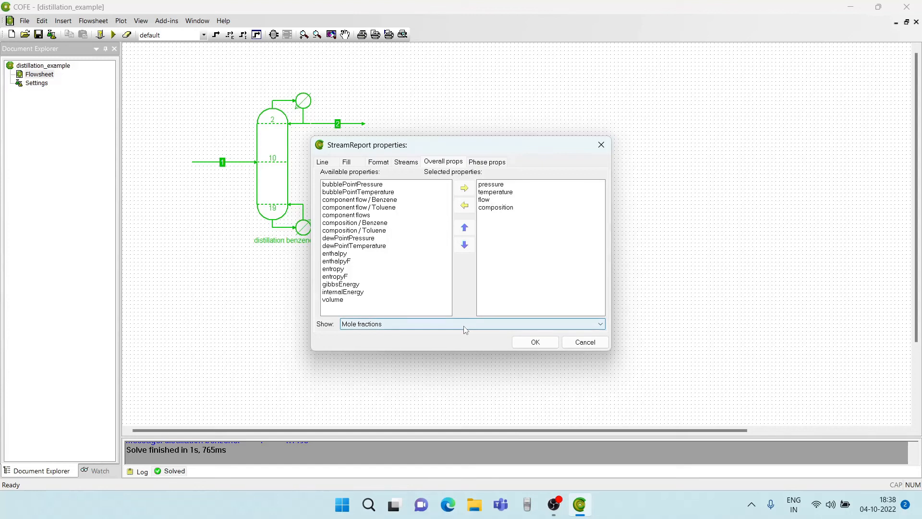
click(534, 342)
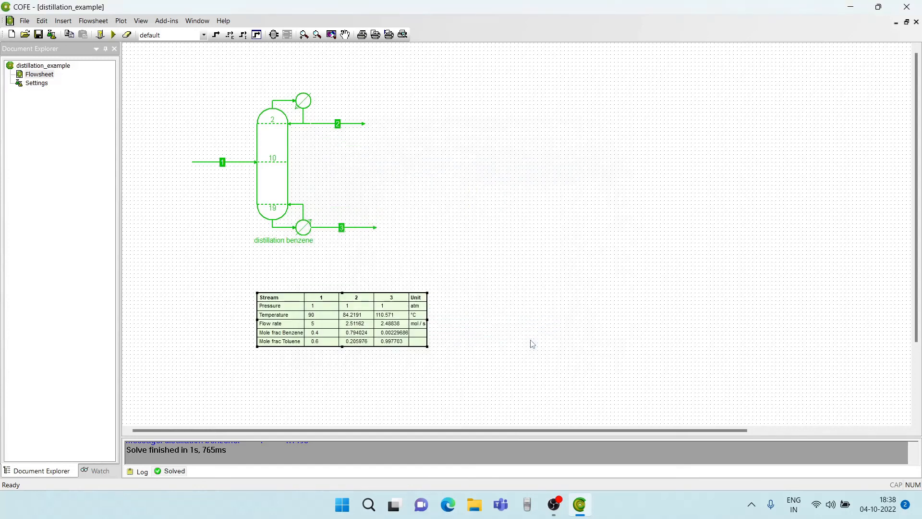
drag(322, 325, 280, 296)
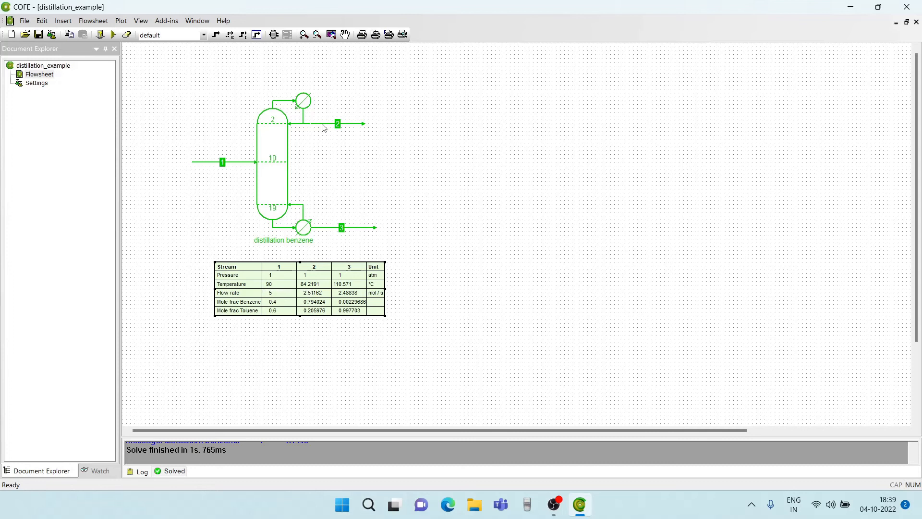
mouse_move(323, 128)
mouse_move(321, 230)
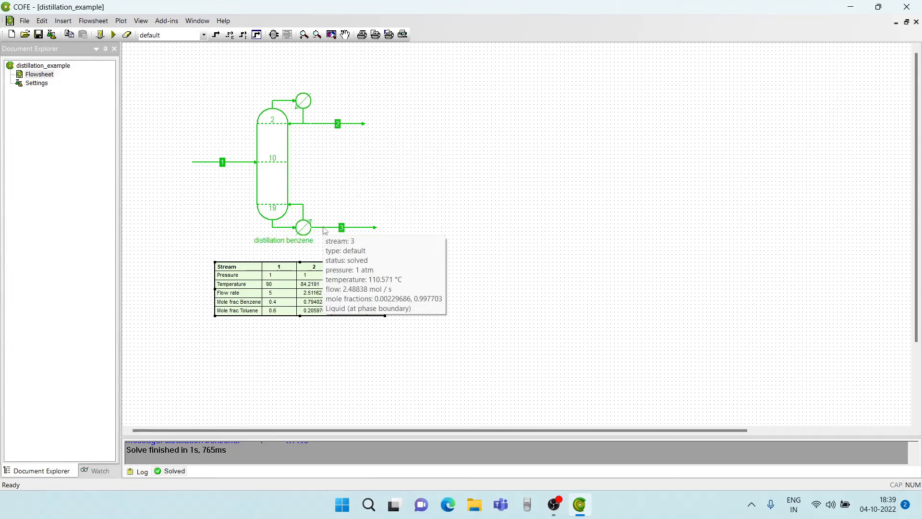
mouse_move(303, 168)
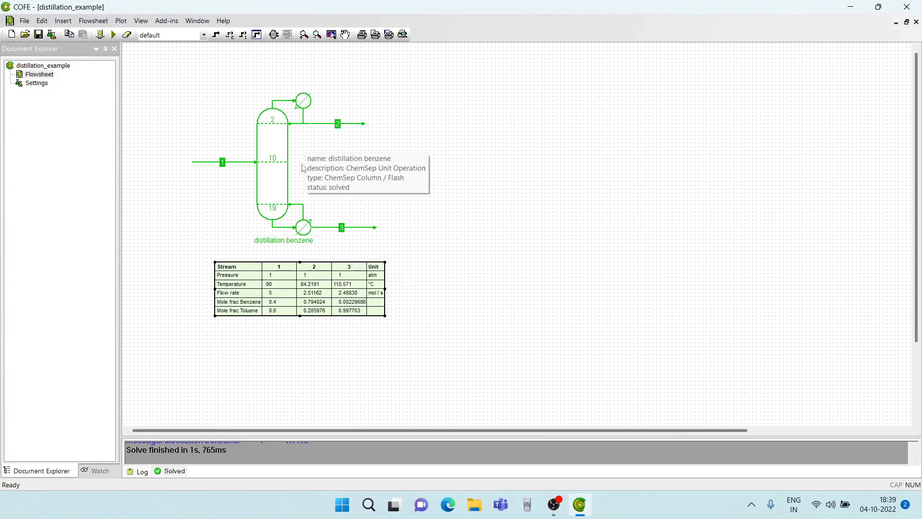
Reopen the distillation column in ChemSep and set its top specification to a benzene mole fraction of 0.99
double_click(276, 170)
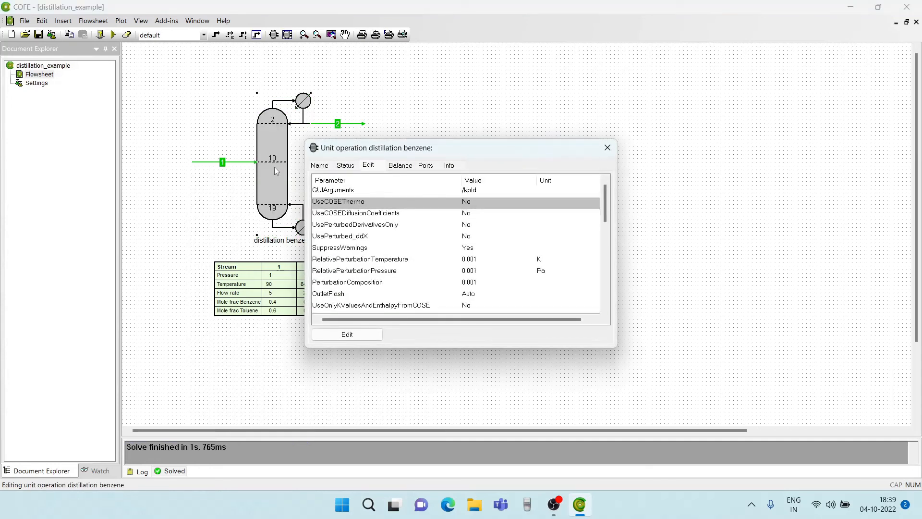
click(341, 335)
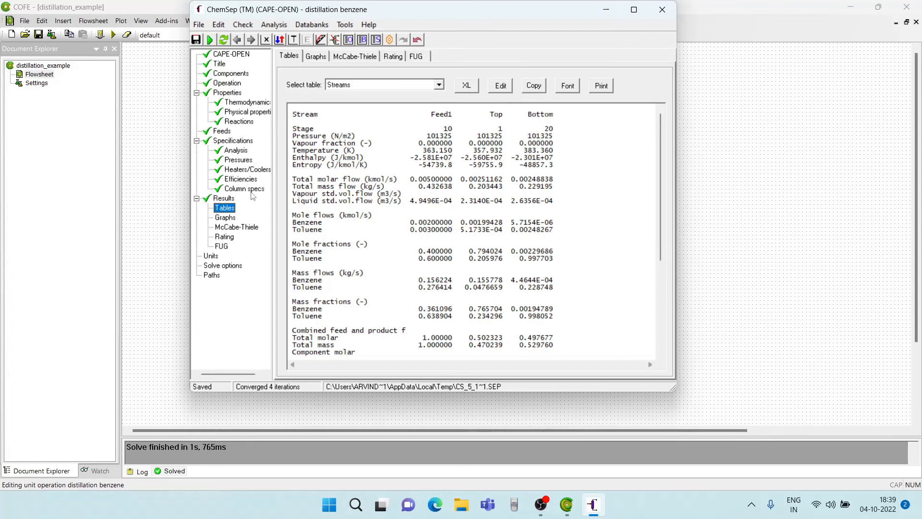
click(252, 190)
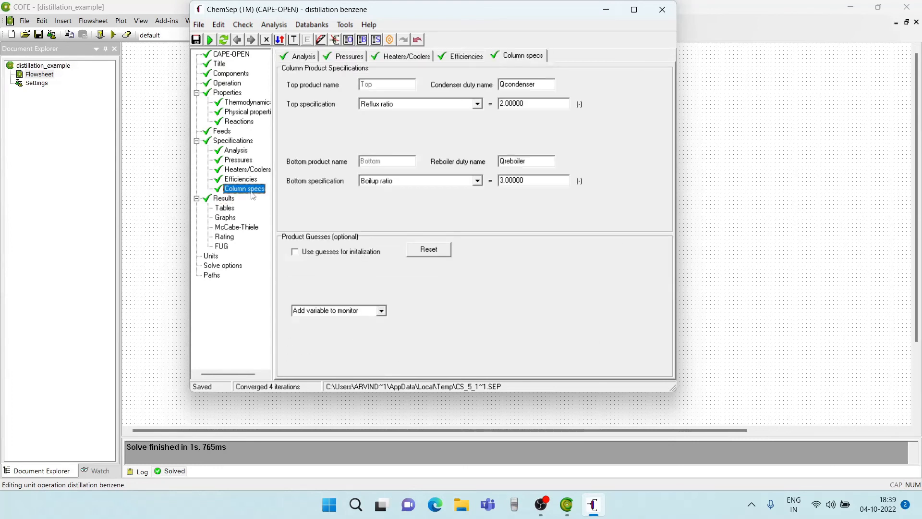
click(478, 105)
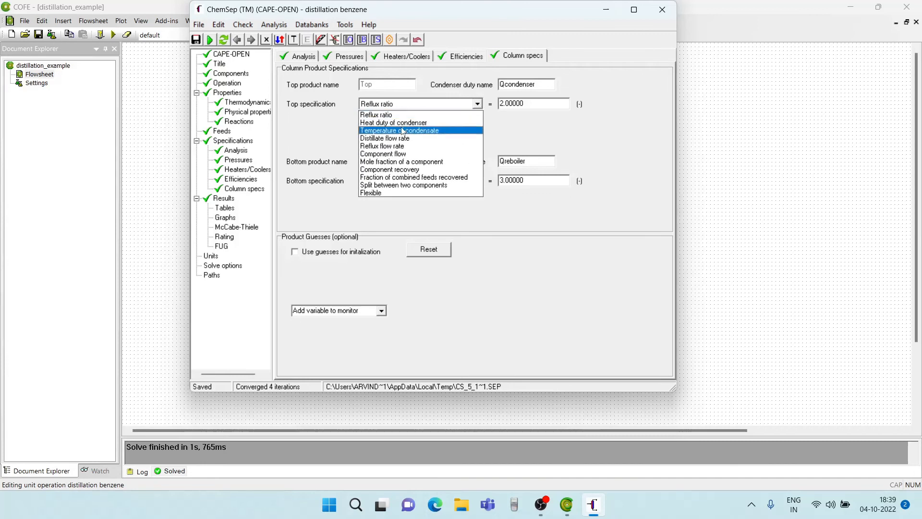
click(403, 164)
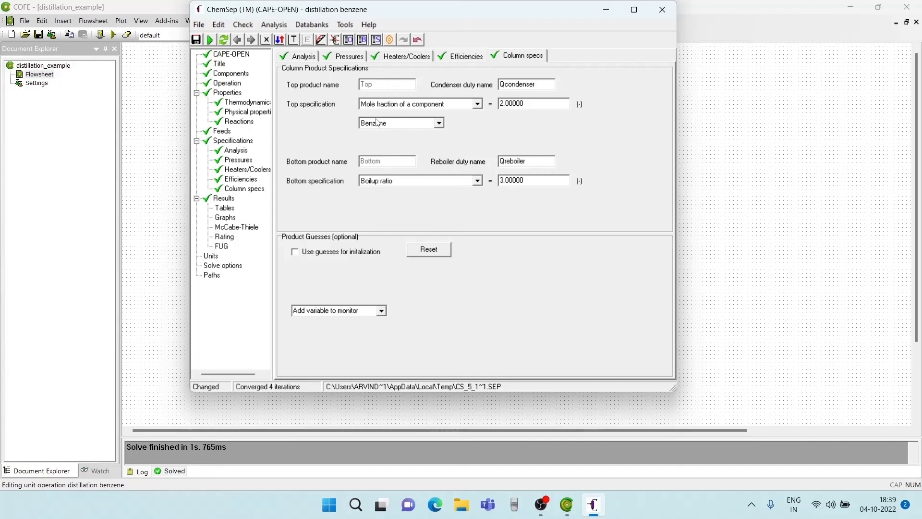
double_click(547, 105)
text(2)
key(BackSpace)
text(0.99)
key(Return)
Set the column's bottom specification to a toluene mole fraction of 0.99
click(477, 181)
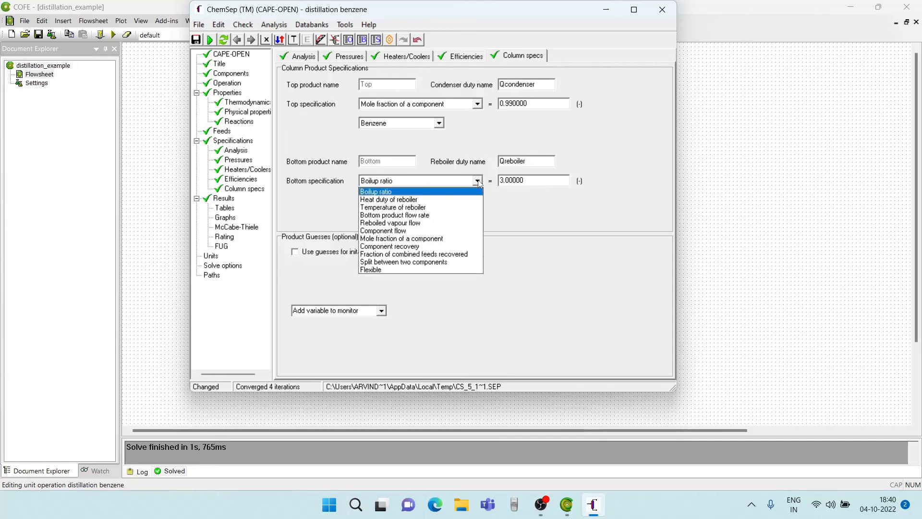
click(414, 239)
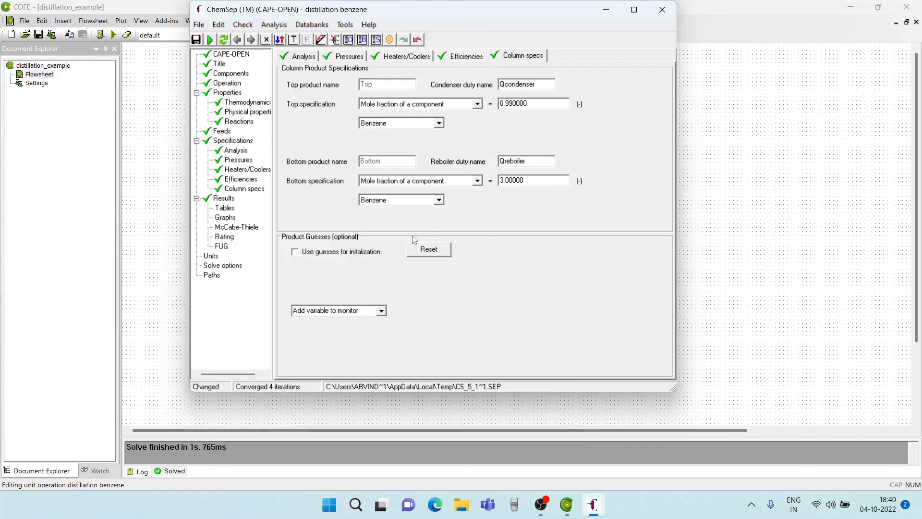
click(439, 199)
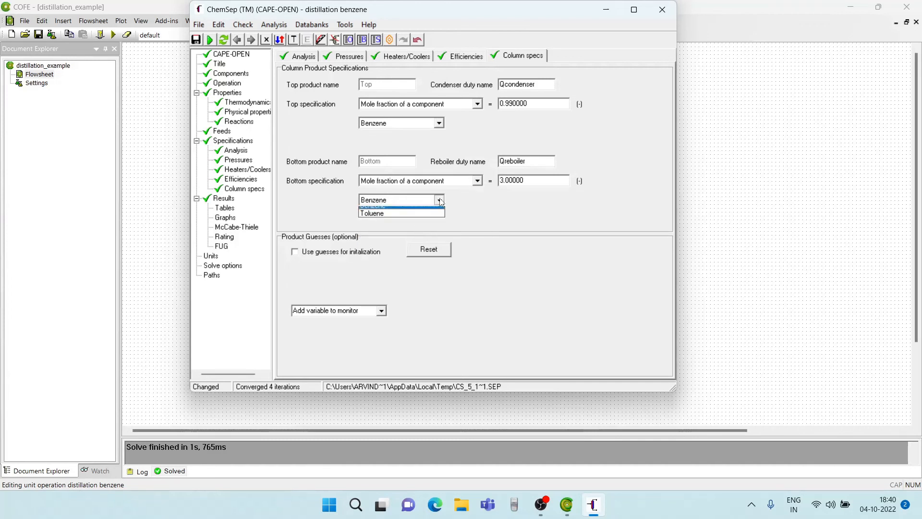
click(397, 220)
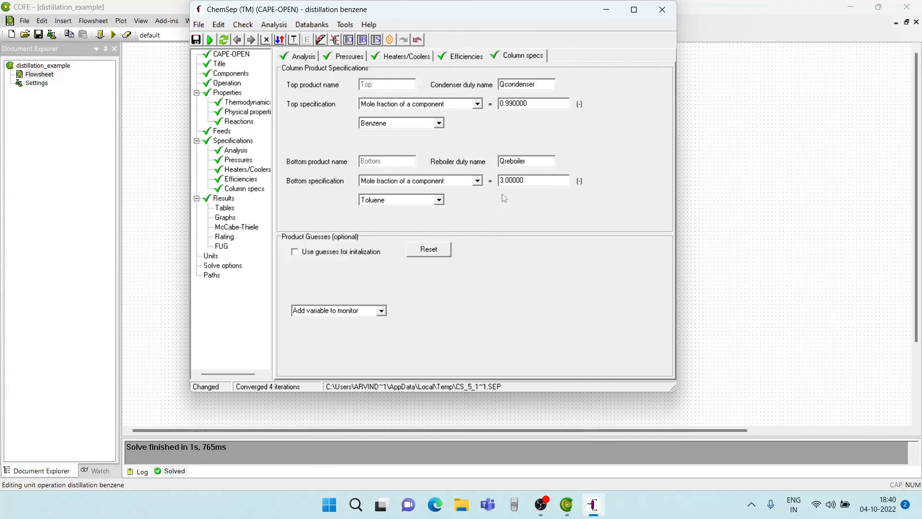
click(535, 182)
key(BackSpace)
key(BackSpace)
key(BackSpace)
key(BackSpace)
key(BackSpace)
key(BackSpace)
key(BackSpace)
text(0.990000)
Close the ChemSep editor saving the new product specifications, and re-solve the flowsheet in COFE
click(663, 10)
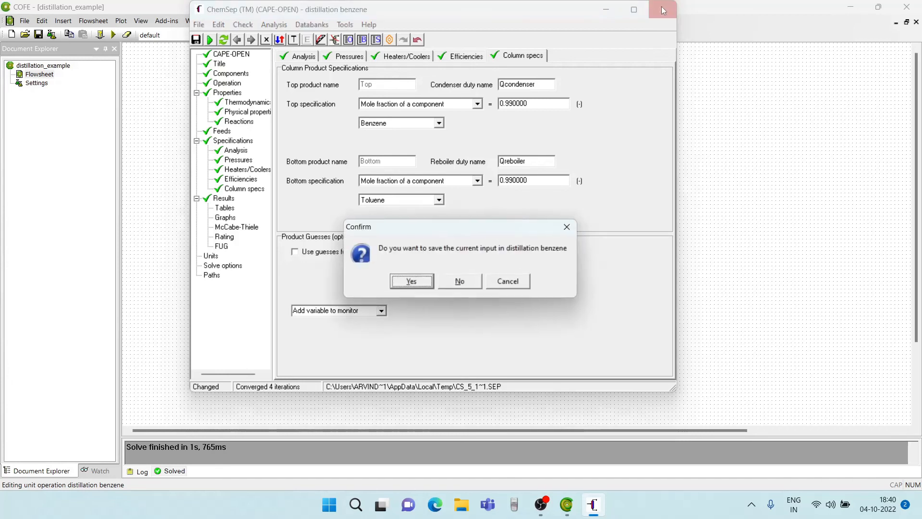
click(412, 282)
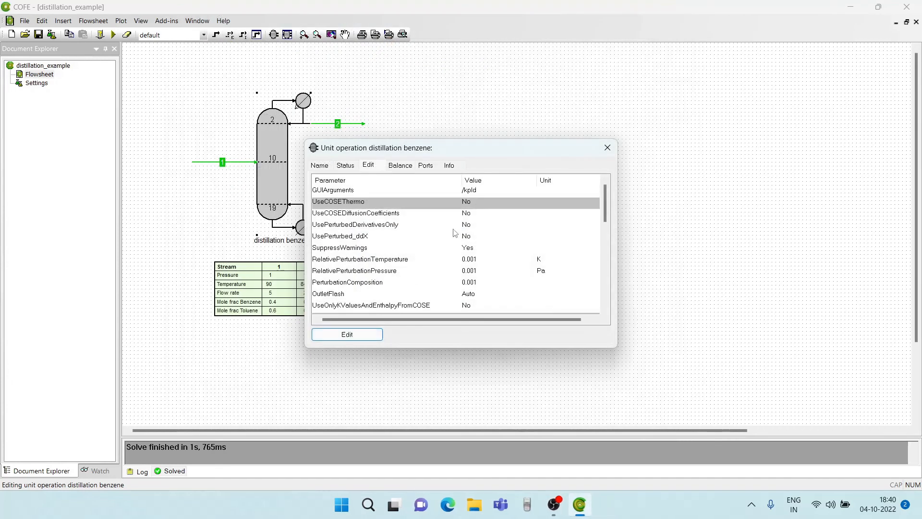
click(603, 145)
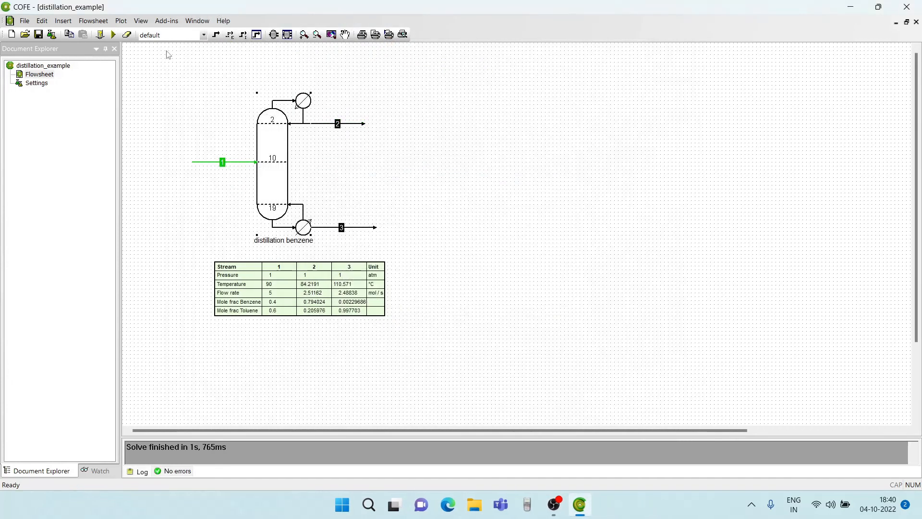
click(113, 35)
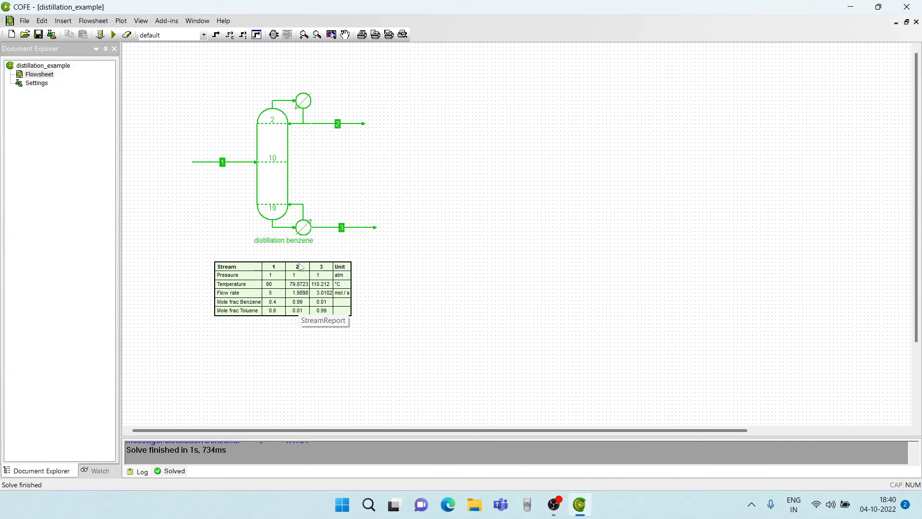
mouse_move(342, 127)
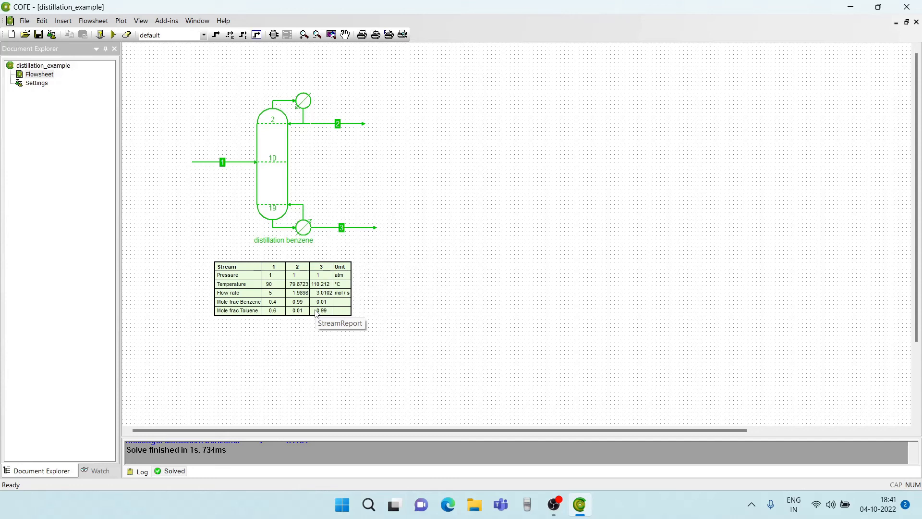
Reopen the column's ChemSep results in a maximized window and review the T/P/Flow profiles table
double_click(273, 161)
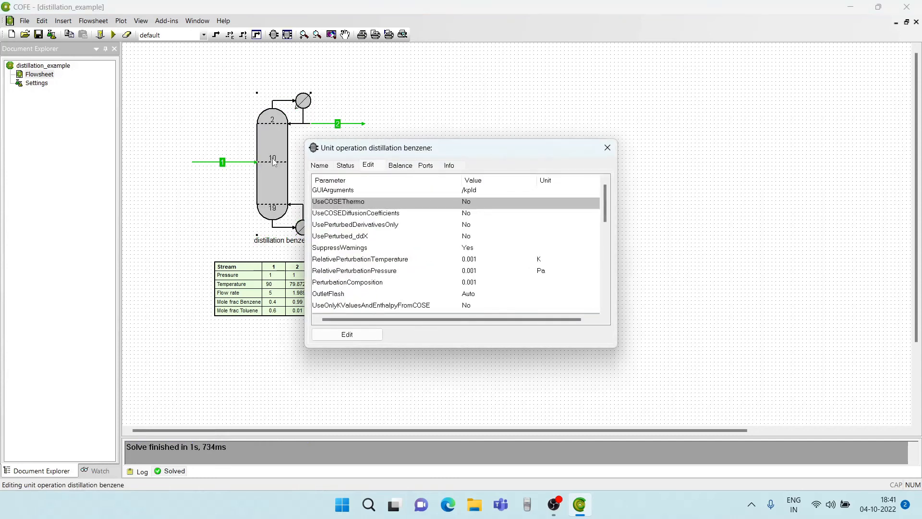
click(342, 336)
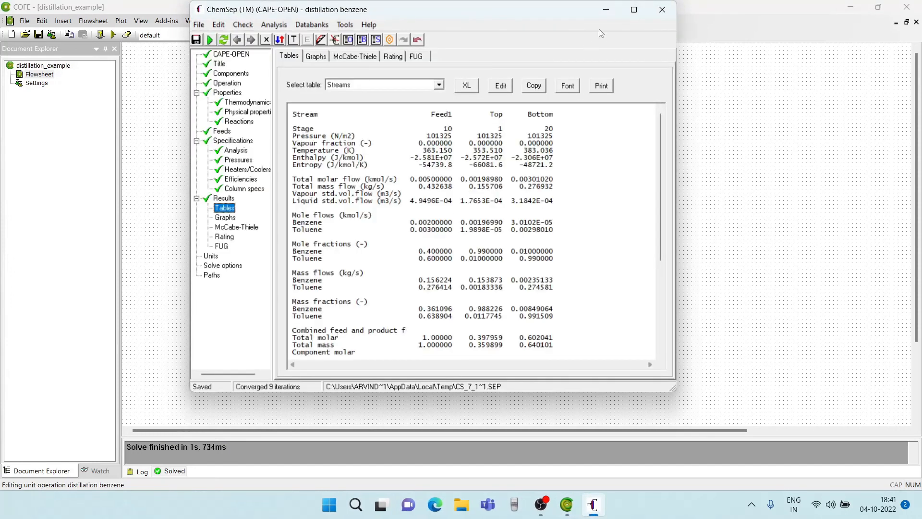
click(634, 10)
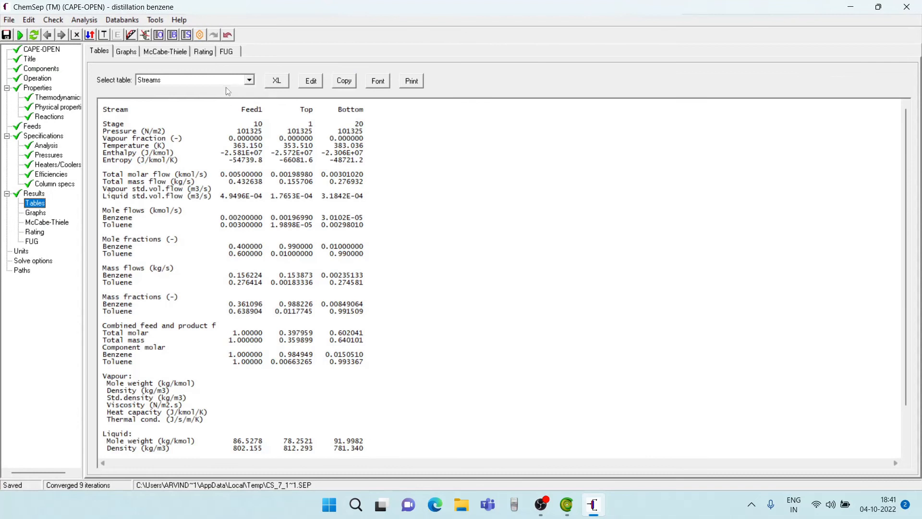
click(249, 79)
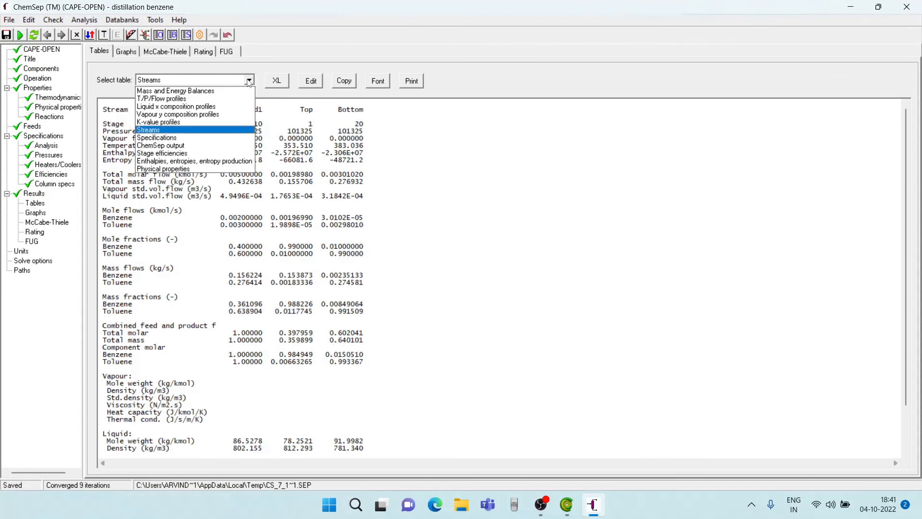
click(187, 99)
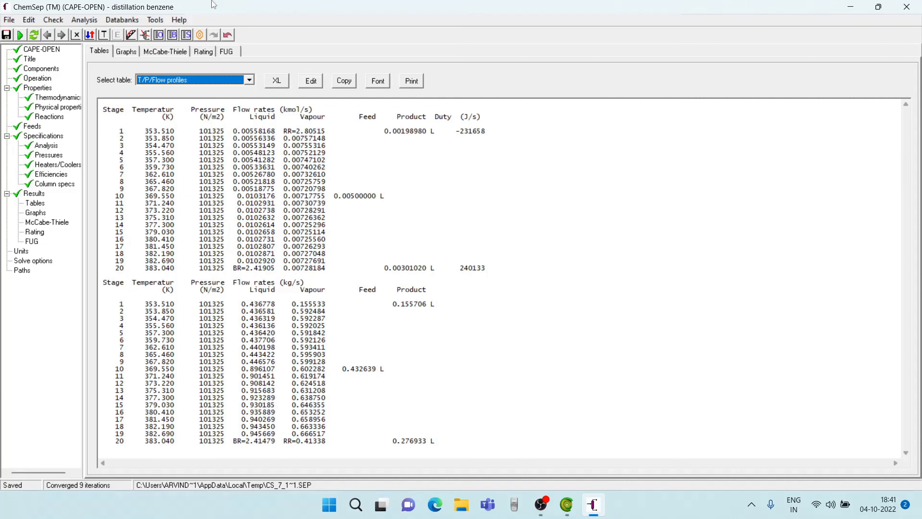
Start a binary phase diagram for benzene and toluene with type xy@p and VLE phases
click(85, 20)
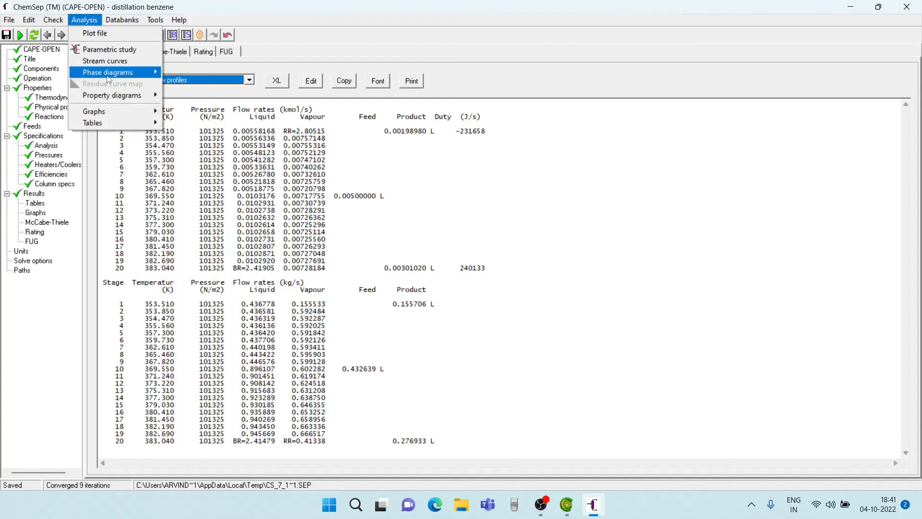
mouse_move(110, 72)
click(204, 77)
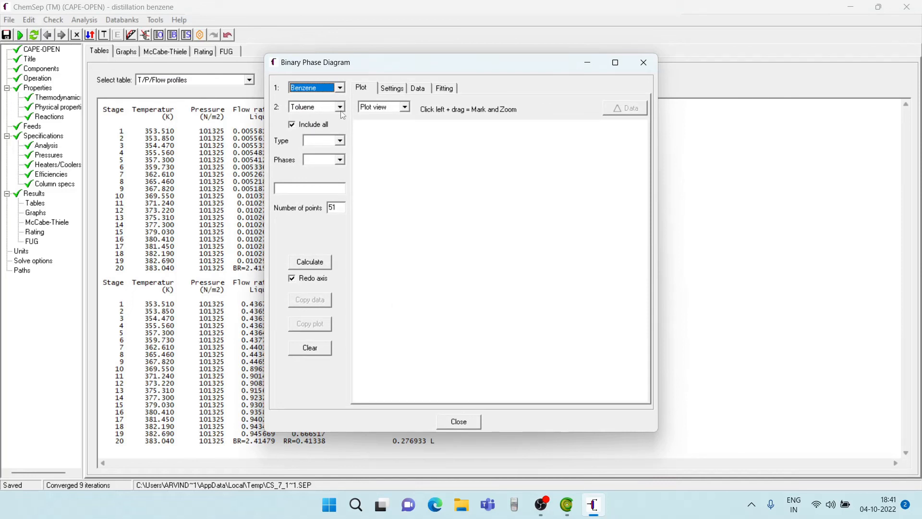
click(340, 140)
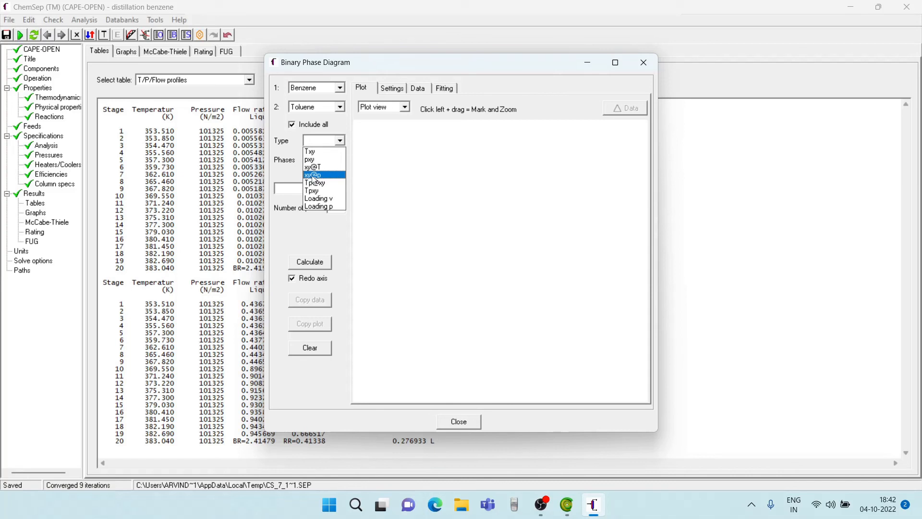
click(331, 176)
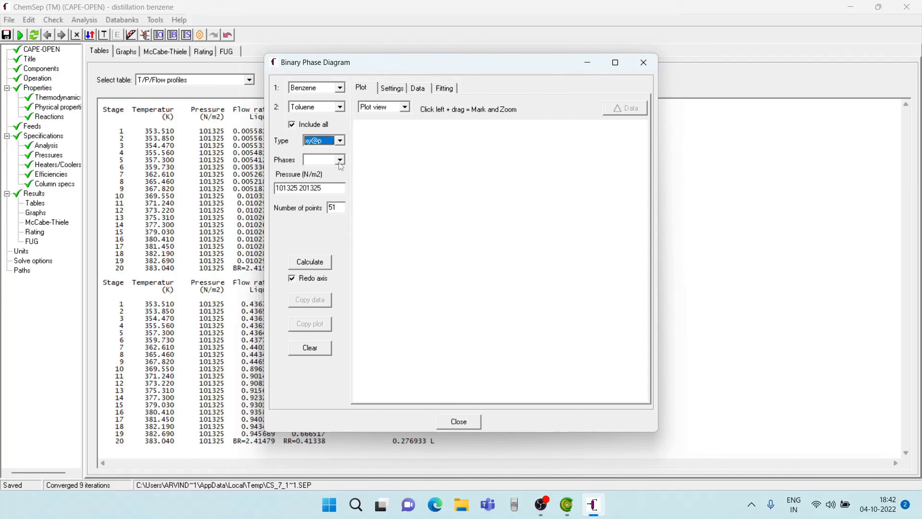
click(340, 161)
click(314, 171)
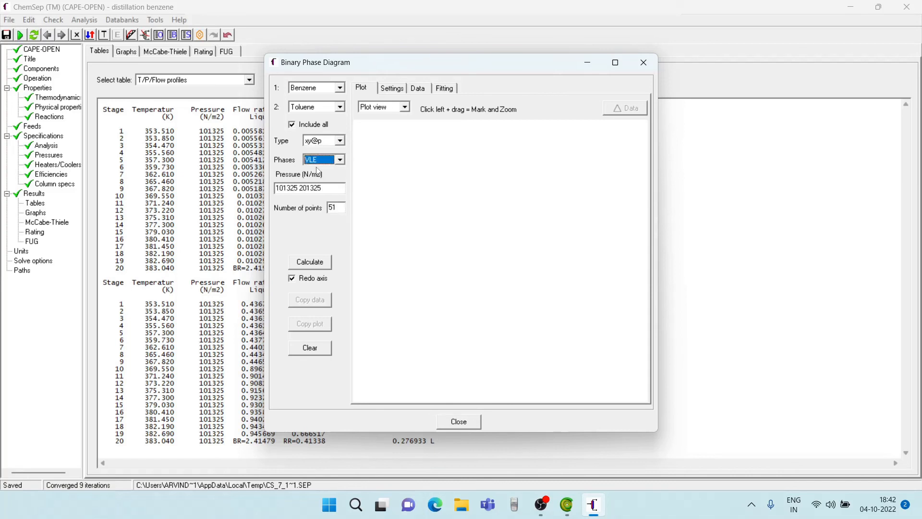
Restrict the phase diagram pressure to 101325 N/m2, calculate the curve and dismiss the calculation log
click(328, 189)
key(BackSpace)
key(BackSpace)
key(BackSpace)
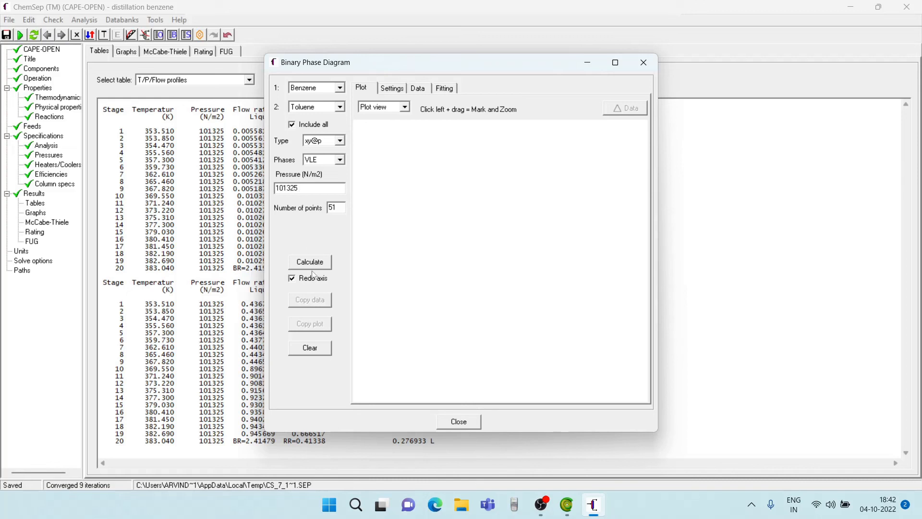
click(311, 262)
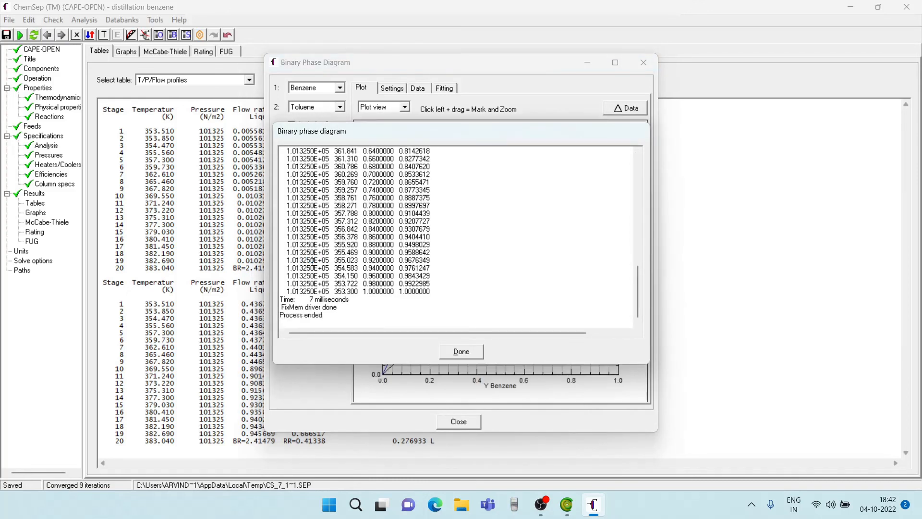
click(458, 354)
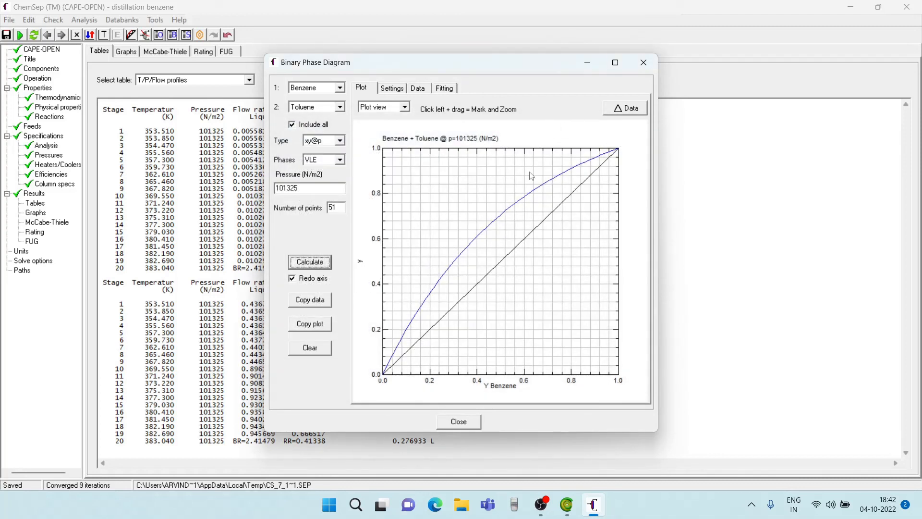
Copy the benzene–toluene phase plot and paste it into a new LibreOffice Writer document
click(317, 330)
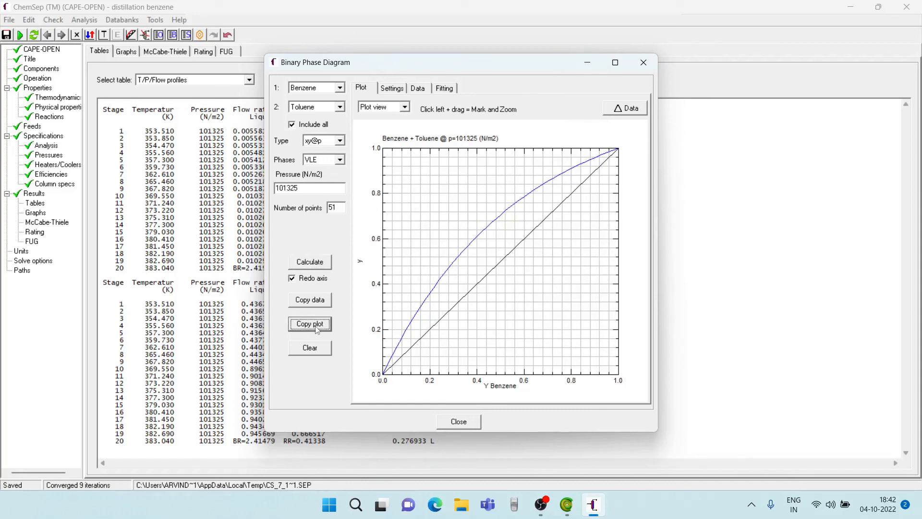
click(321, 505)
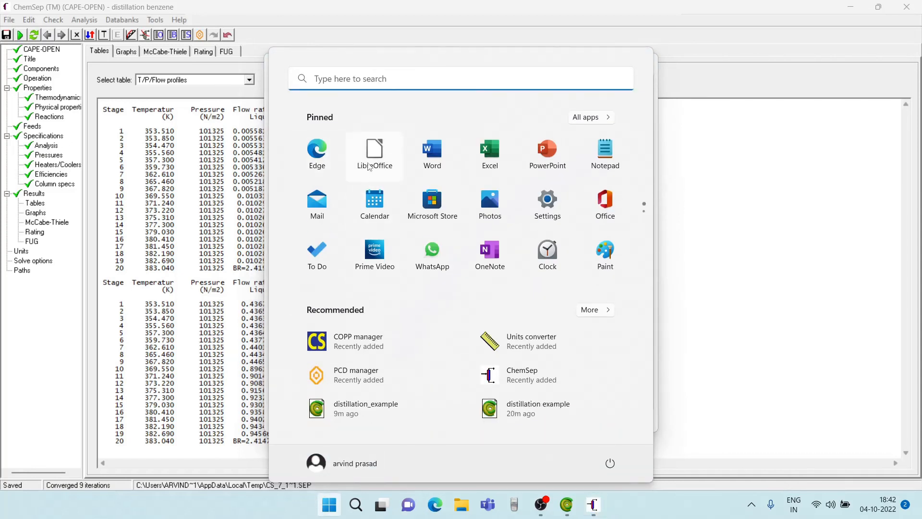
click(375, 154)
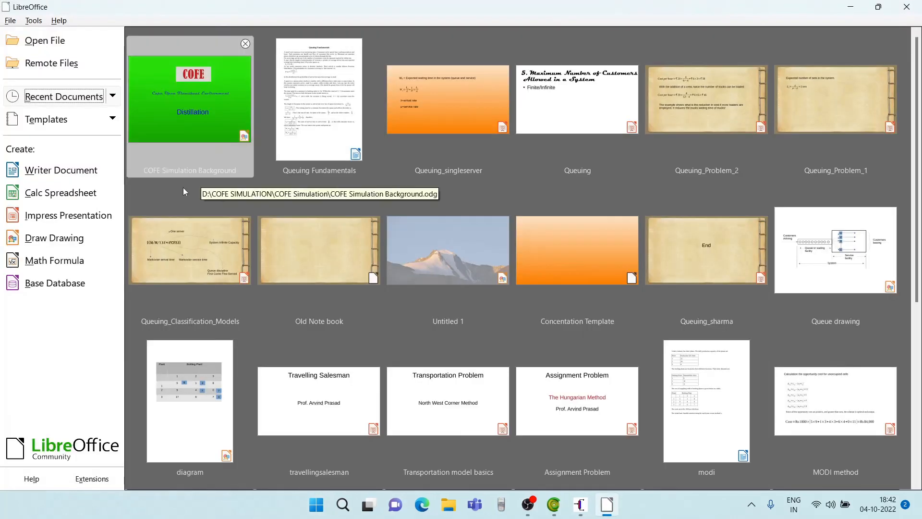
click(39, 170)
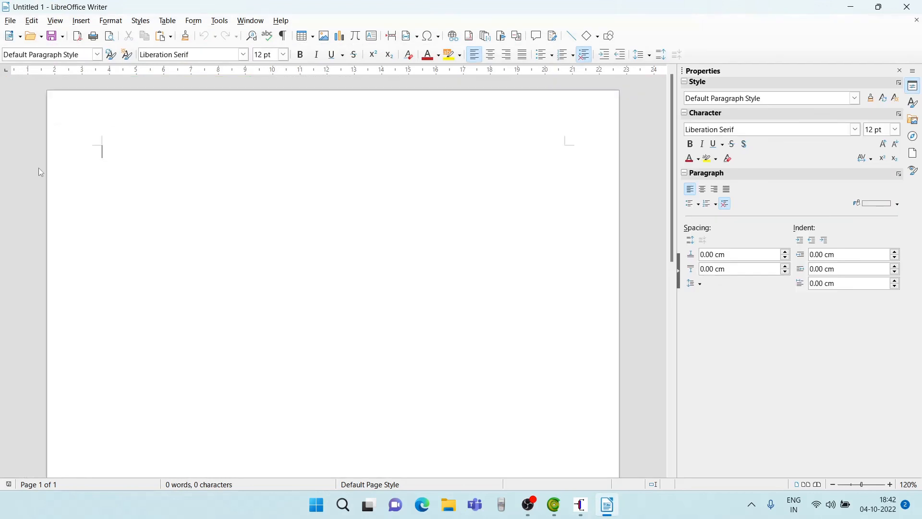
key(ctrl+v)
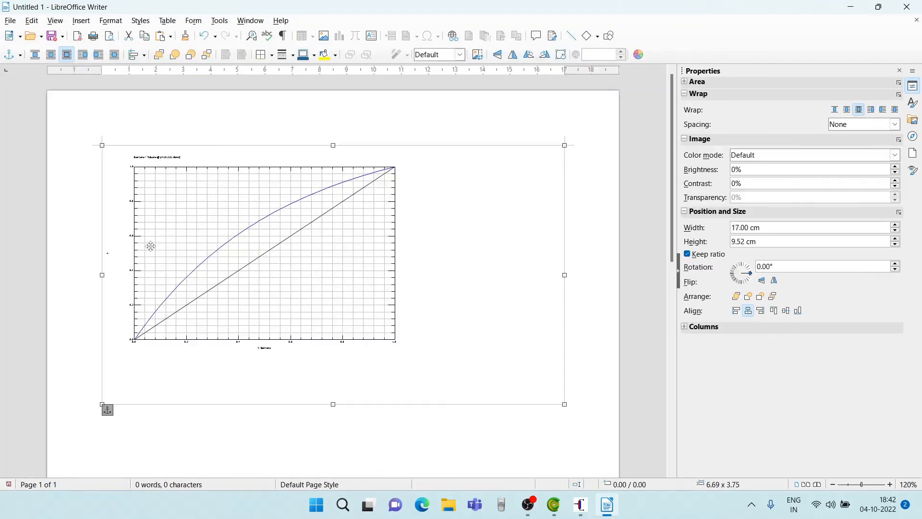
Close the Writer document without saving, minimize LibreOffice and return to the ChemSep phase diagram
click(917, 21)
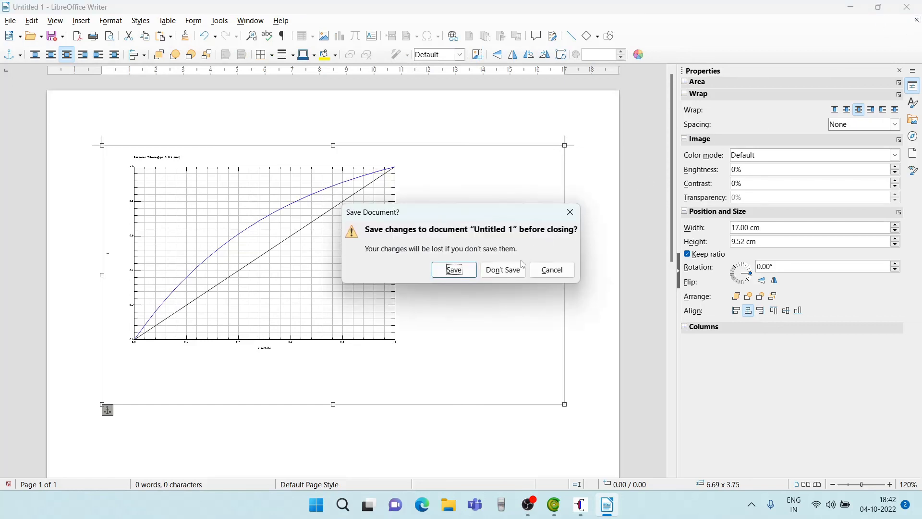
click(503, 270)
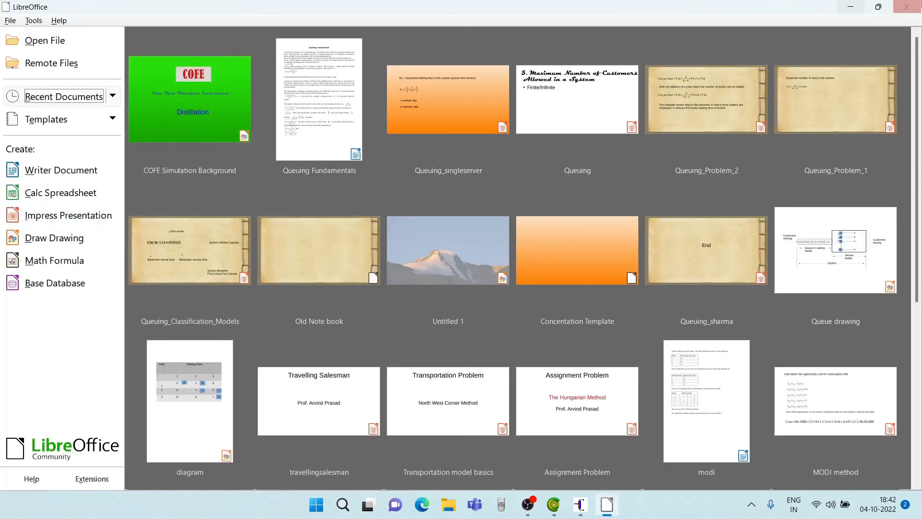
click(851, 7)
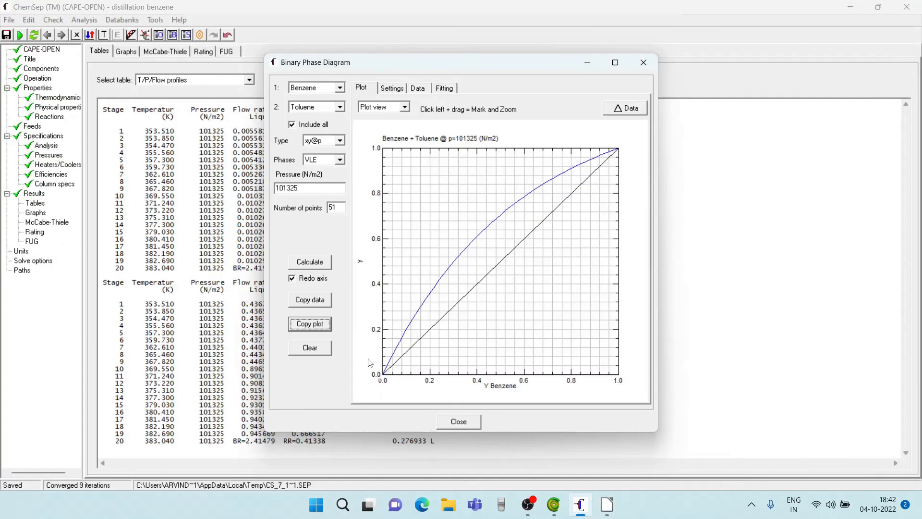
Copy the phase diagram data and paste it into cell C7 of a new LibreOffice Calc spreadsheet as tab-separated text
click(317, 300)
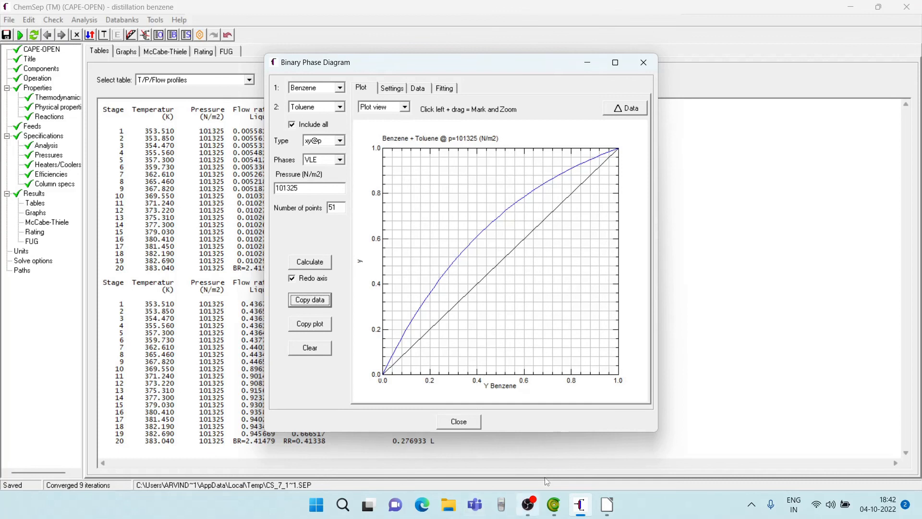
mouse_move(535, 504)
click(607, 504)
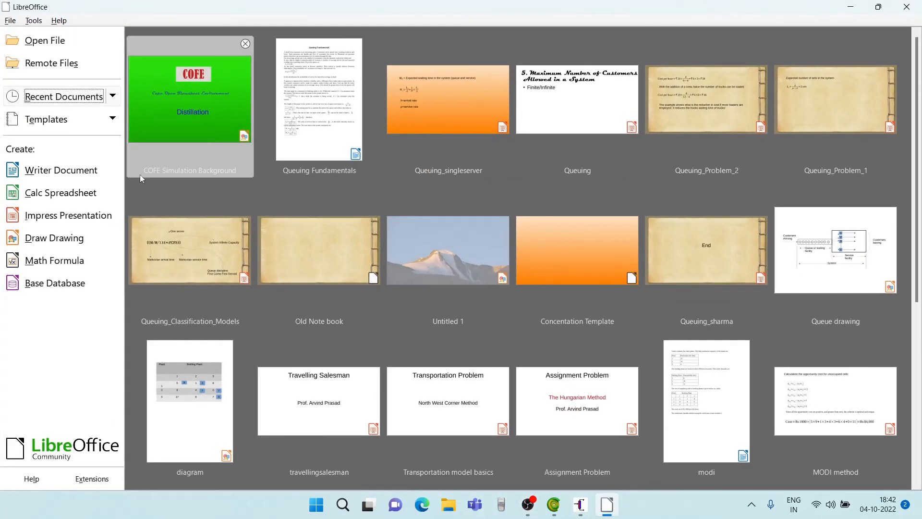
click(63, 192)
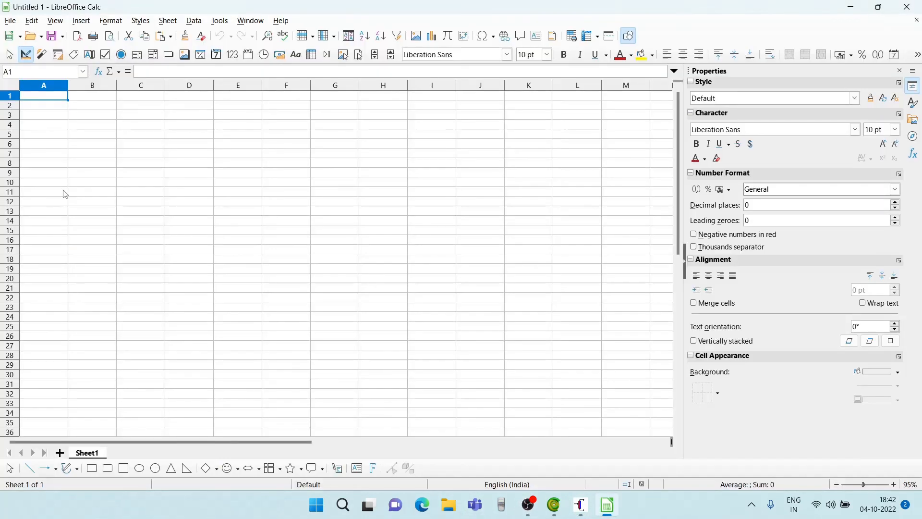
click(148, 158)
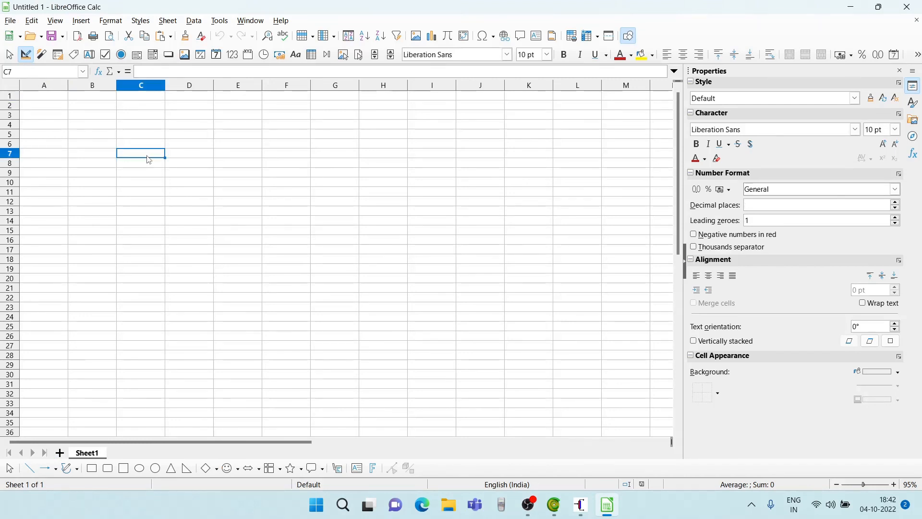
right_click(149, 160)
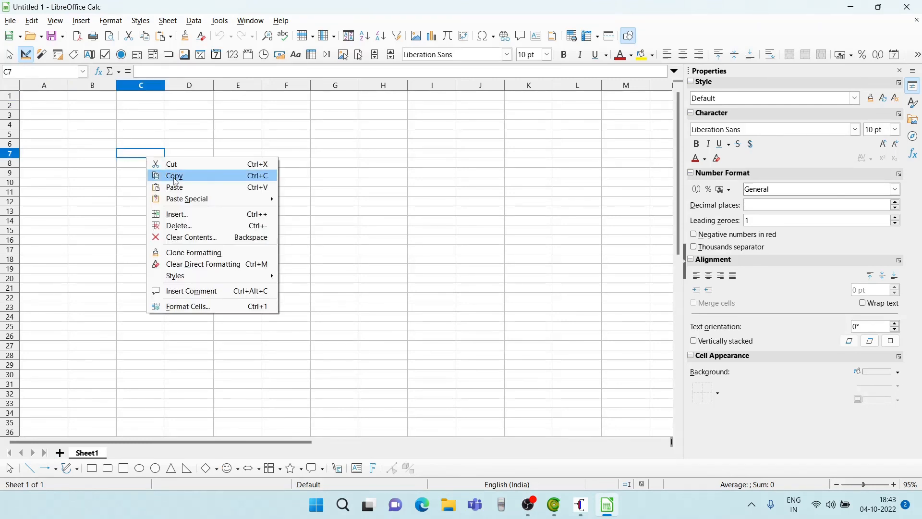
click(187, 191)
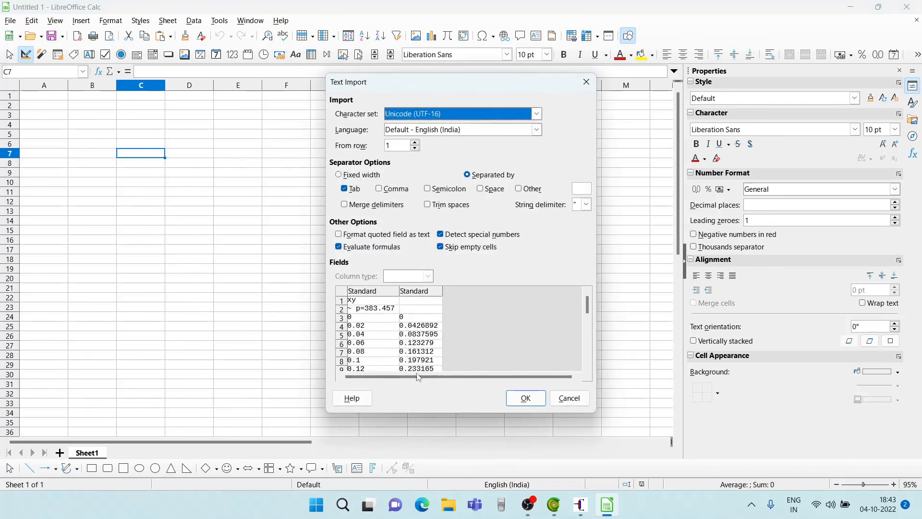
click(526, 398)
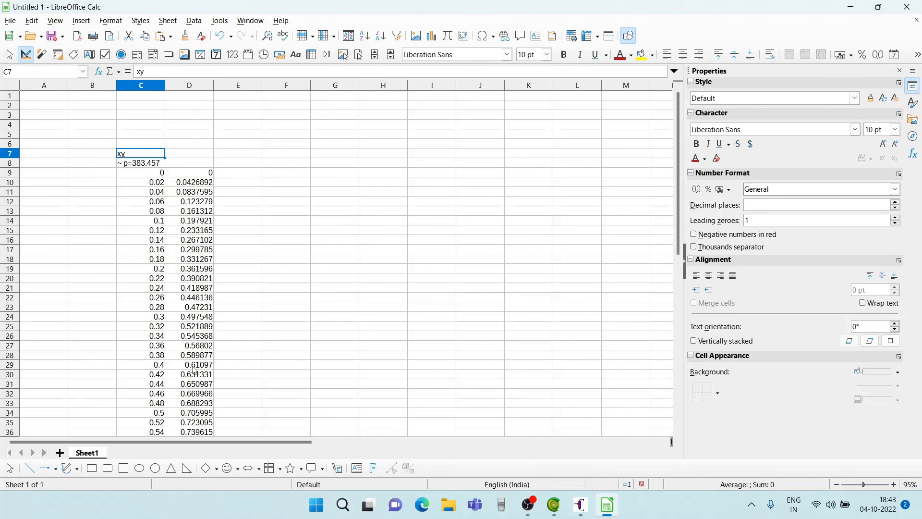
Close the Calc spreadsheet without saving and close the Binary Phase Diagram window in ChemSep
click(906, 7)
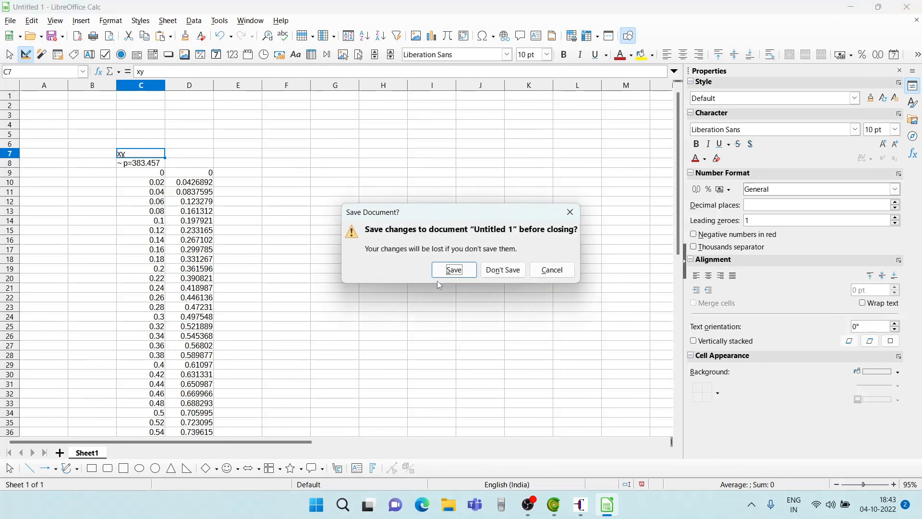
click(495, 269)
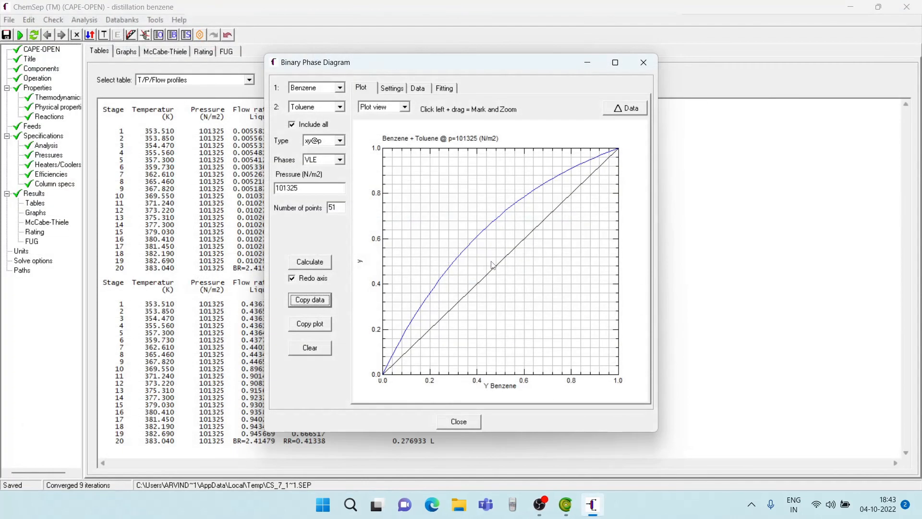
click(643, 63)
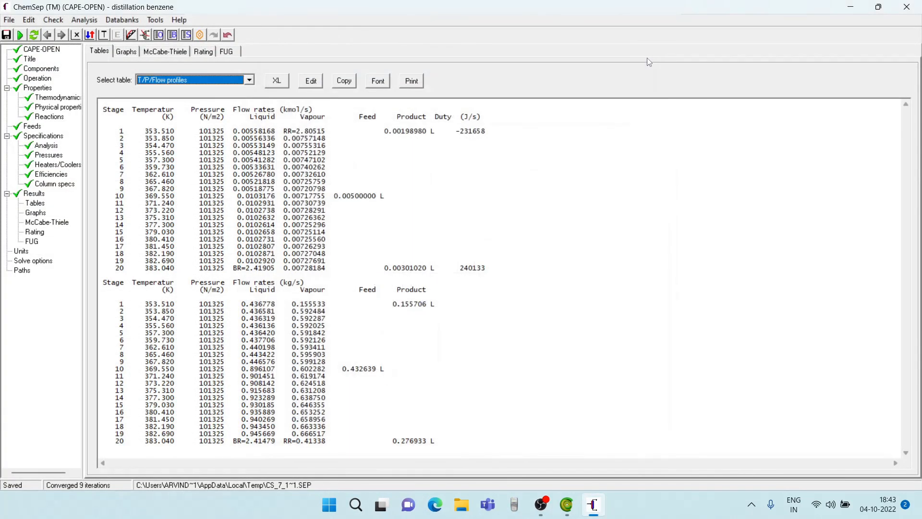
Exit ChemSep and the distillation benzene unit operation dialog without saving the ChemSep input, and save the distillation_example flowsheet in COFE
click(906, 7)
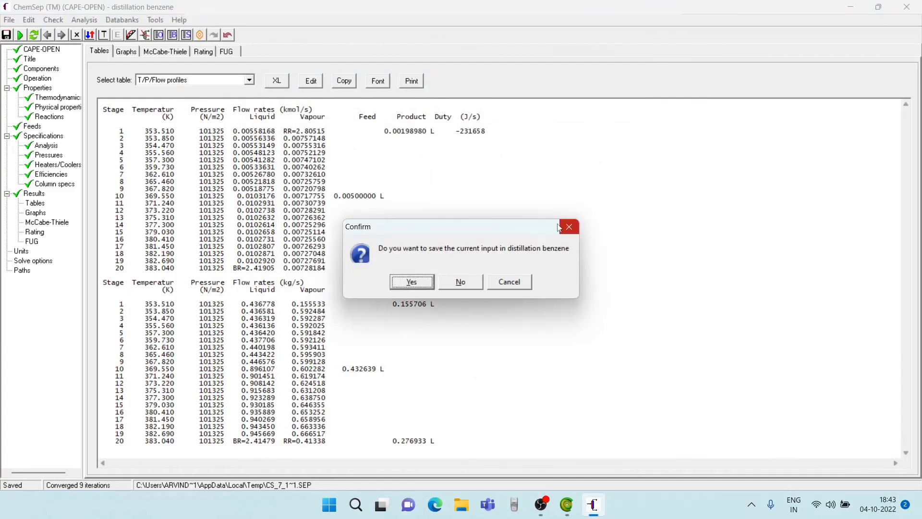
click(460, 282)
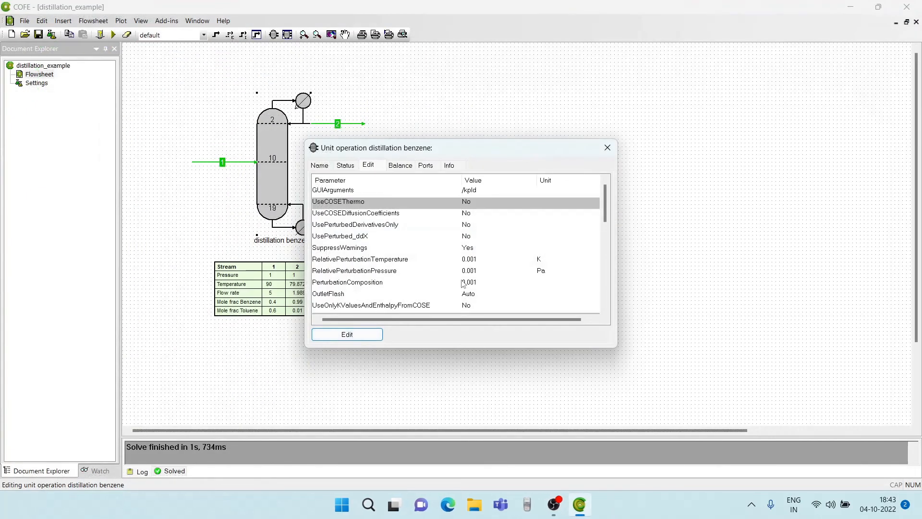
click(607, 147)
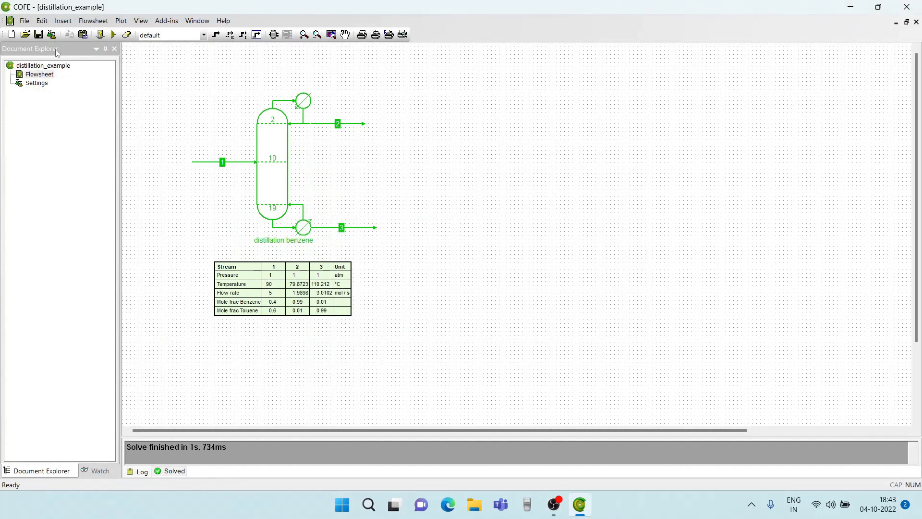
click(38, 35)
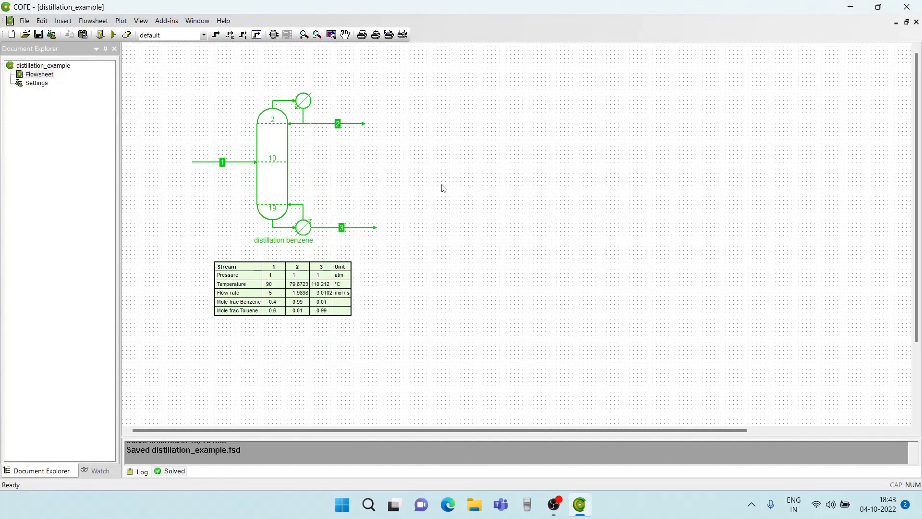